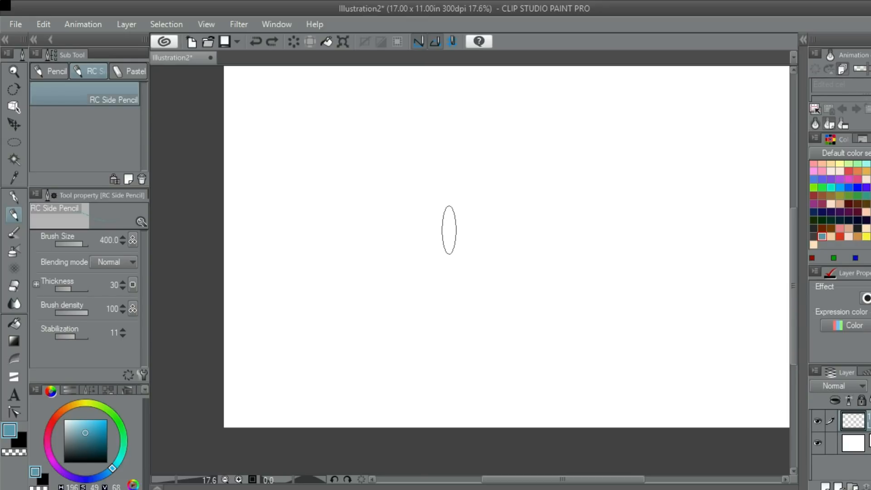
left_click_drag(460, 189, 456, 216)
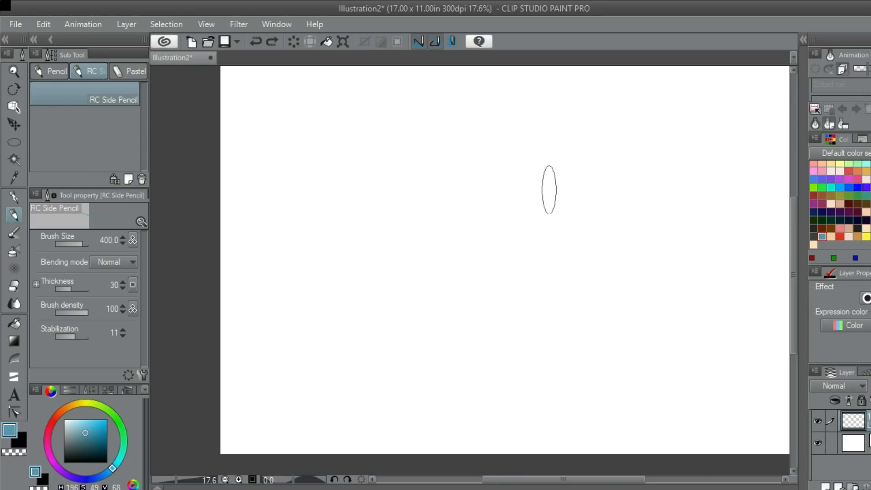
left_click_drag(549, 189, 501, 167)
left_click_drag(487, 228, 488, 125)
key("ctrl+z")
left_click_drag(388, 252, 480, 239)
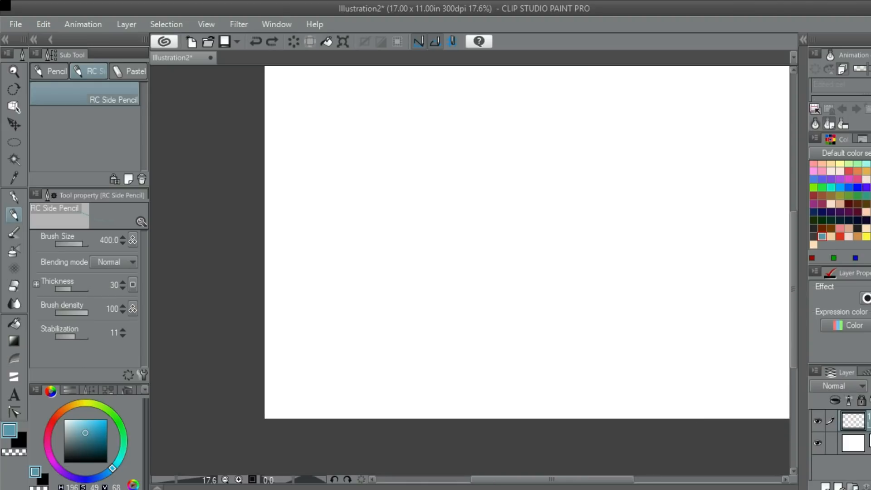
left_click_drag(523, 212, 472, 213)
mouse_move(415, 260)
left_mouse_down()
mouse_move(446, 254)
mouse_move(476, 209)
mouse_move(495, 317)
left_mouse_up()
key("ctrl+z")
key("ctrl+z")
key("ctrl+z")
- Sketch a round head outline near the canvas centre with curved RC Side Pencil strokes for its sides and top
left_click_drag(472, 275, 446, 247)
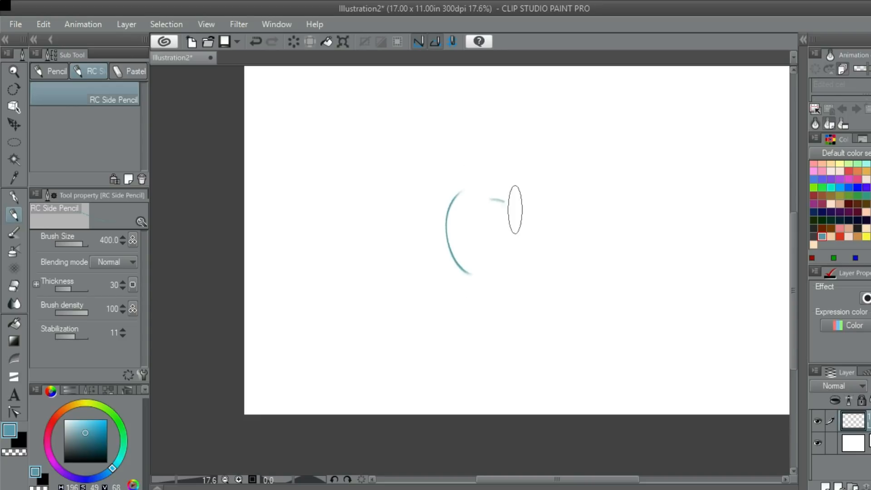
left_click_drag(511, 185, 472, 275)
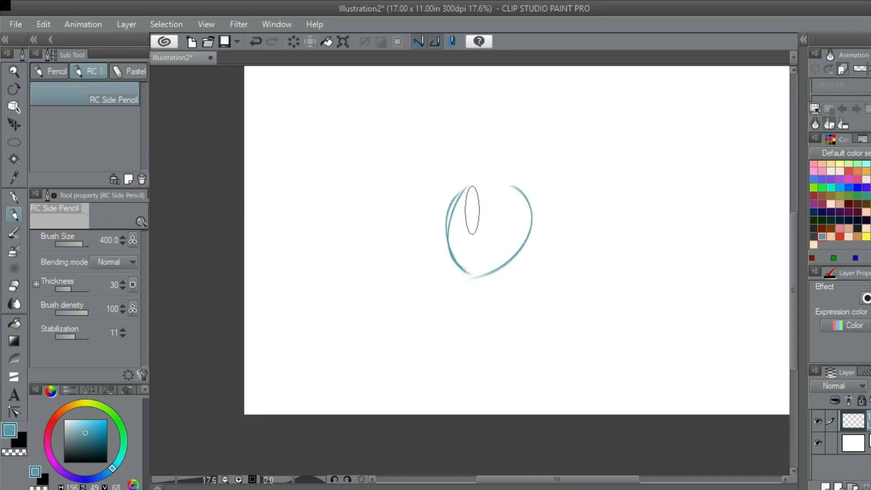
left_click_drag(449, 246, 481, 181)
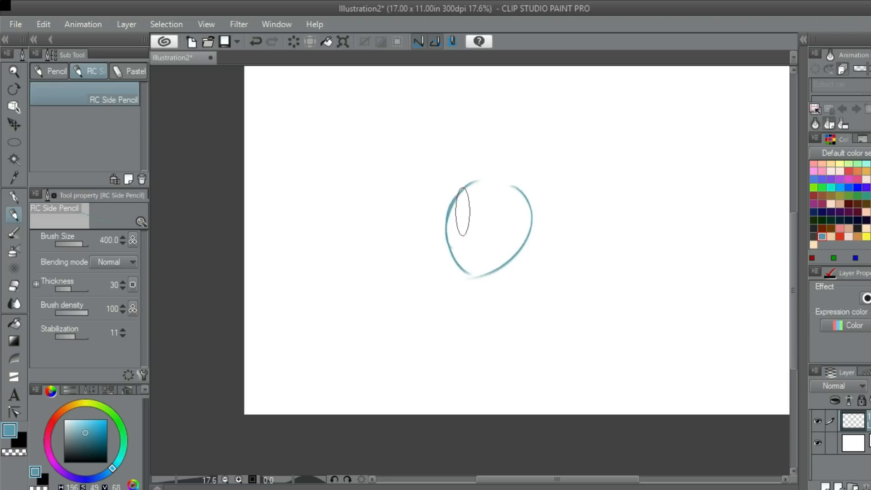
scroll(456, 216, "up", 2)
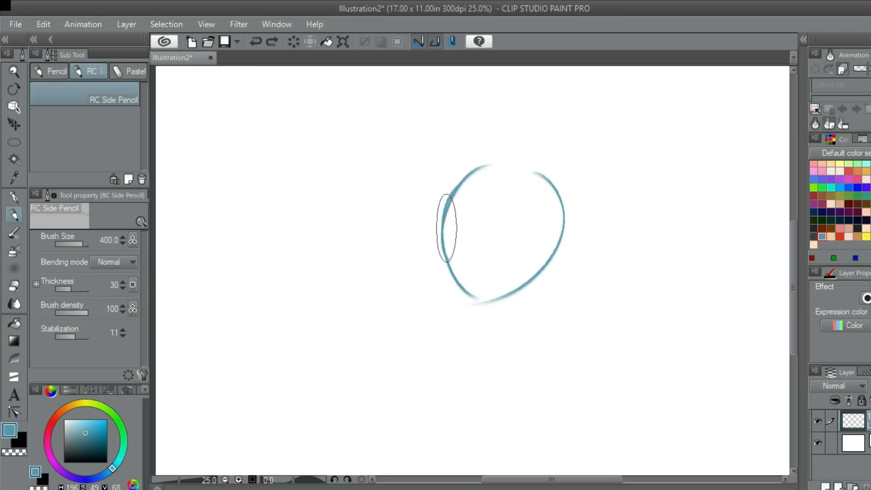
left_click_drag(440, 213, 542, 182)
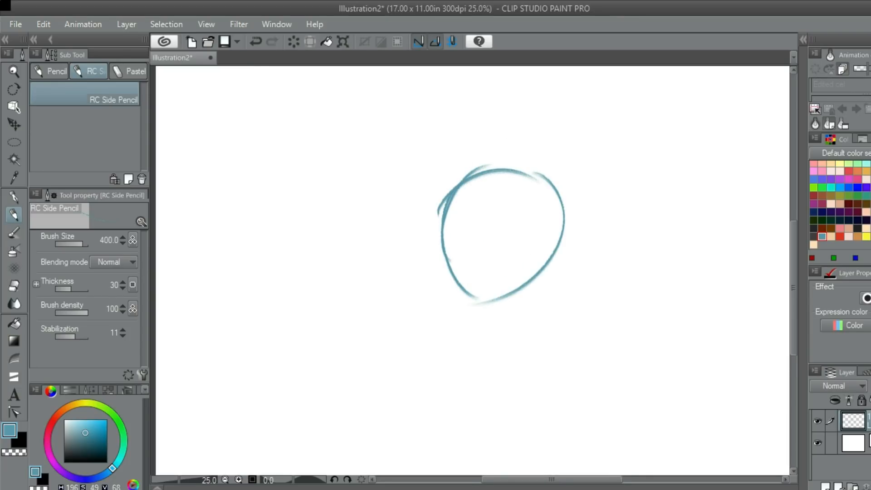
- Sketch a curved vertical centre guide and a curved horizontal guide across the lower part of the round head
left_click_drag(499, 213, 475, 175)
left_click_drag(470, 140, 475, 265)
key("ctrl+z")
left_click_drag(468, 140, 474, 258)
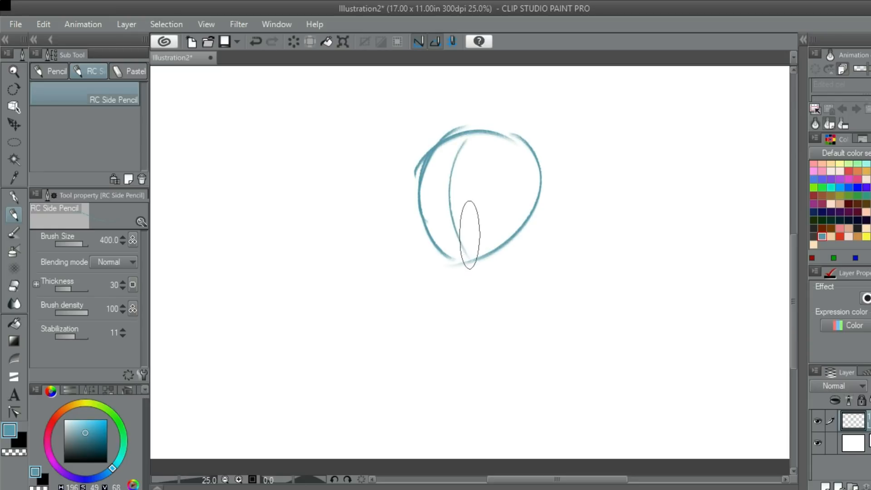
mouse_move(424, 241)
left_mouse_down()
mouse_move(517, 210)
mouse_move(489, 161)
mouse_move(477, 193)
mouse_move(523, 169)
mouse_move(489, 197)
mouse_move(435, 149)
mouse_move(472, 144)
left_mouse_up()
mouse_move(485, 200)
left_mouse_down()
mouse_move(453, 119)
mouse_move(466, 166)
left_mouse_up()
mouse_move(529, 201)
left_mouse_down()
mouse_move(495, 173)
mouse_move(491, 154)
left_mouse_up()
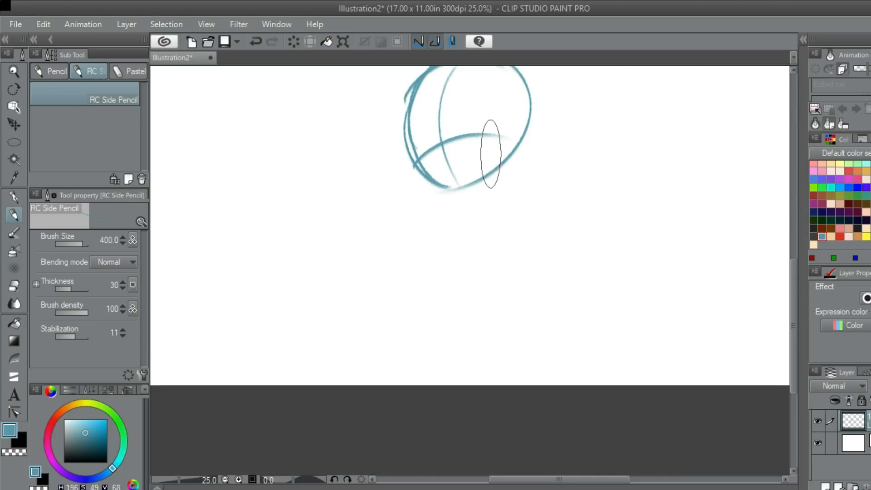
mouse_move(477, 194)
left_mouse_down()
mouse_move(508, 180)
mouse_move(498, 187)
left_mouse_up()
key("ctrl+z")
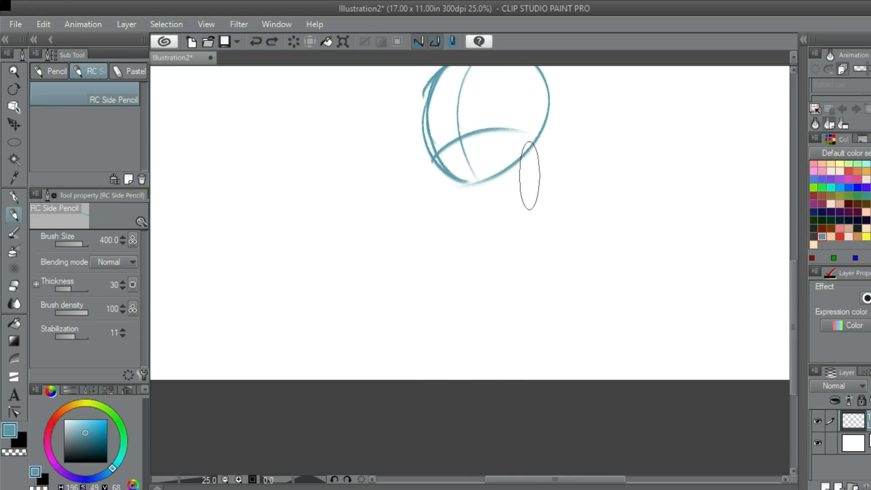
- Sketch an elongated oval body beneath the head from right-side, left-side and bottom curves
left_click_drag(524, 156, 538, 256)
mouse_move(493, 180)
left_mouse_down()
mouse_move(482, 195)
mouse_move(497, 272)
mouse_move(542, 238)
left_mouse_up()
key("ctrl+z")
left_click_drag(479, 268, 545, 215)
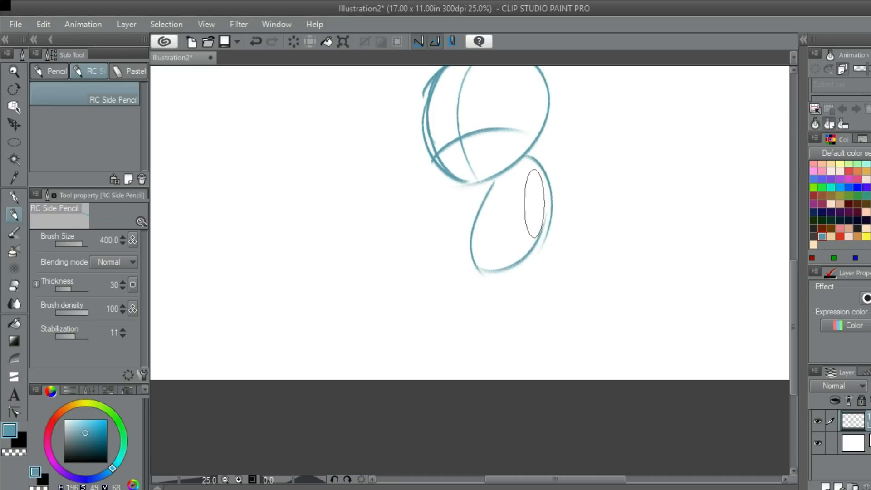
- Sketch an elliptical collar around the neck where the head meets the oval body
mouse_move(477, 173)
left_mouse_down()
mouse_move(501, 184)
mouse_move(518, 171)
mouse_move(476, 170)
left_mouse_up()
key("ctrl+z")
mouse_move(465, 185)
left_mouse_down()
mouse_move(467, 205)
mouse_move(550, 181)
mouse_move(478, 204)
mouse_move(553, 182)
left_mouse_up()
key("ctrl+z")
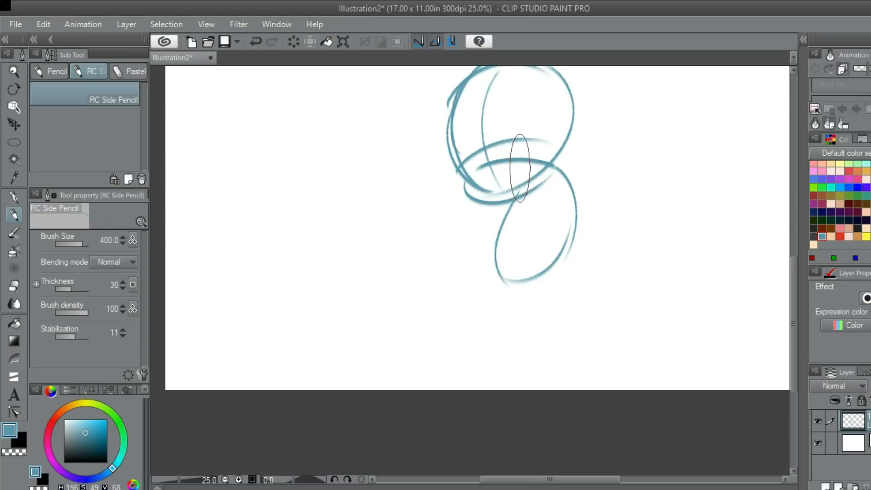
left_click_drag(523, 155, 526, 165)
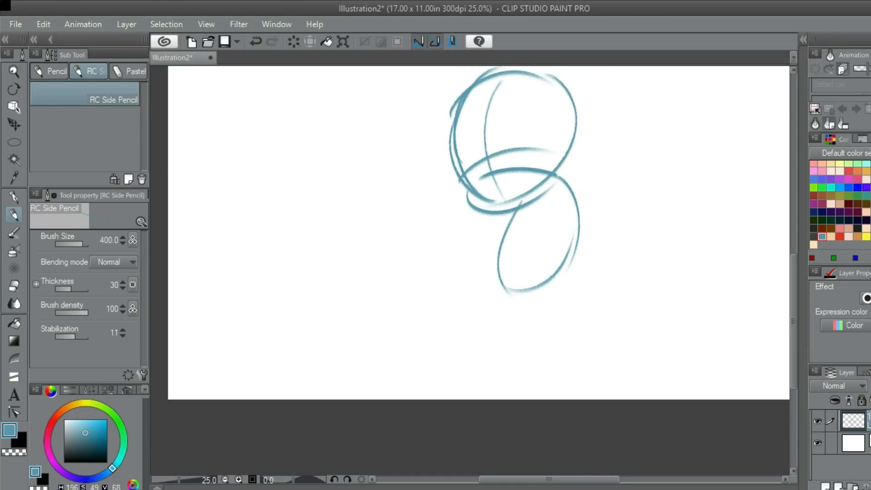
- Try to extend the collar with outer curves on the left side of the neck
mouse_move(467, 182)
left_mouse_down()
mouse_move(452, 191)
mouse_move(460, 221)
left_mouse_up()
key("ctrl+z")
left_click_drag(457, 216, 527, 202)
key("ctrl+z")
mouse_move(474, 190)
left_mouse_down()
mouse_move(442, 203)
mouse_move(519, 205)
left_mouse_up()
key("ctrl+z")
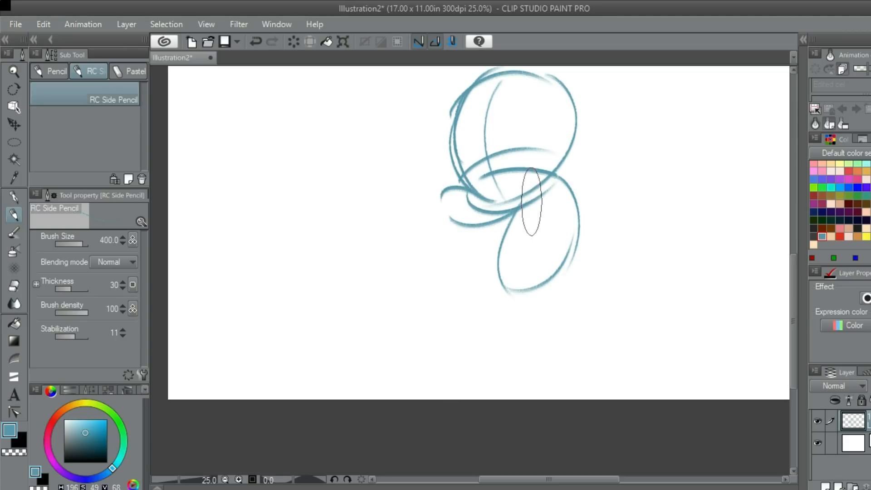
key("ctrl+z")
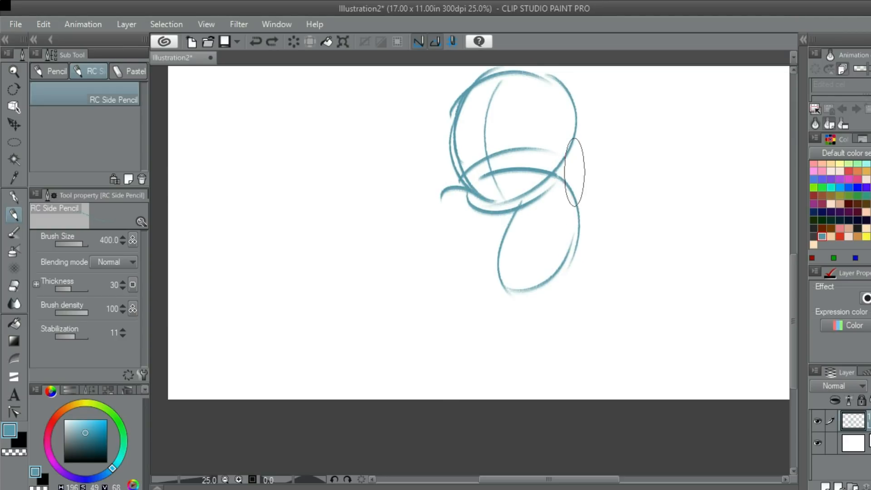
left_click_drag(581, 123, 515, 123)
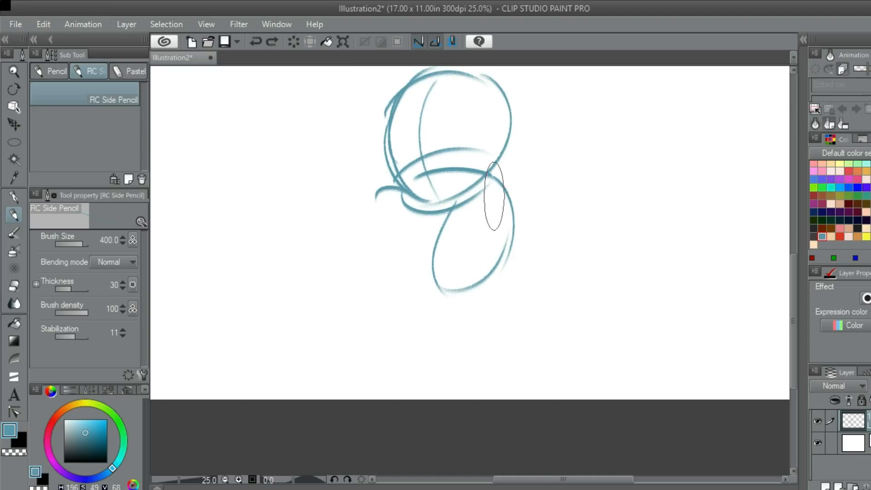
- Undo the collar, body and face guide strokes back to the two side arcs of the head
key("space")
left_click_drag(462, 162, 494, 169)
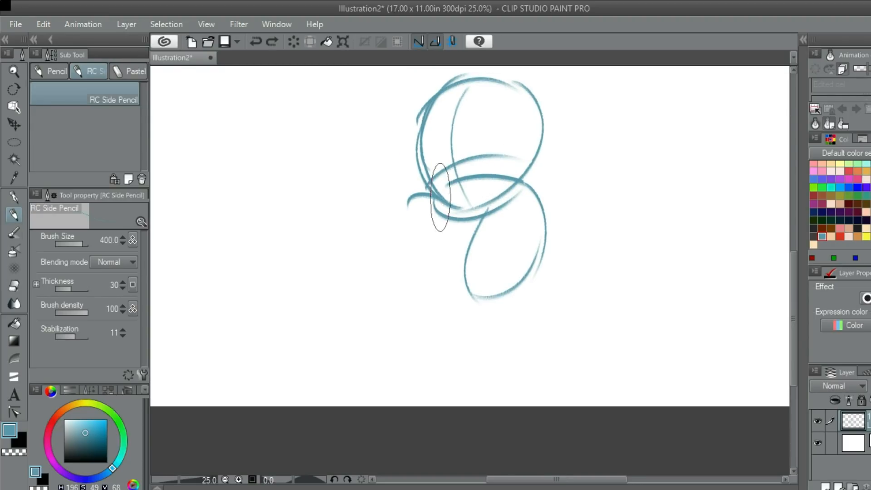
mouse_move(434, 198)
left_mouse_down()
mouse_move(399, 214)
mouse_move(474, 224)
left_mouse_up()
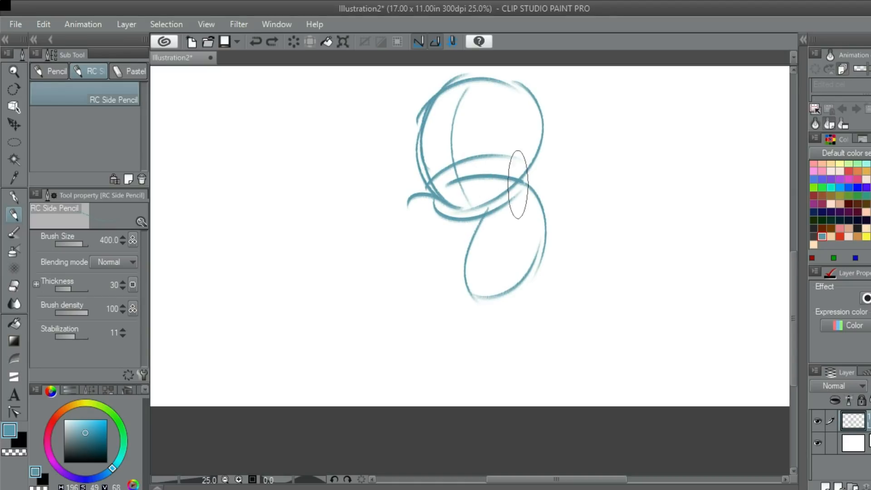
left_click_drag(481, 193, 477, 210)
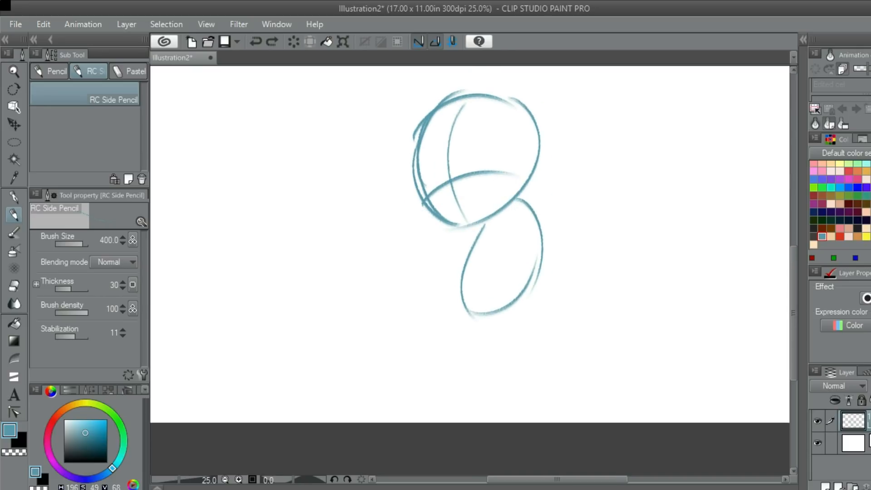
key("ctrl+z")
key("ctrl+z")
key("ctrl+z")
key("ctrl+z")
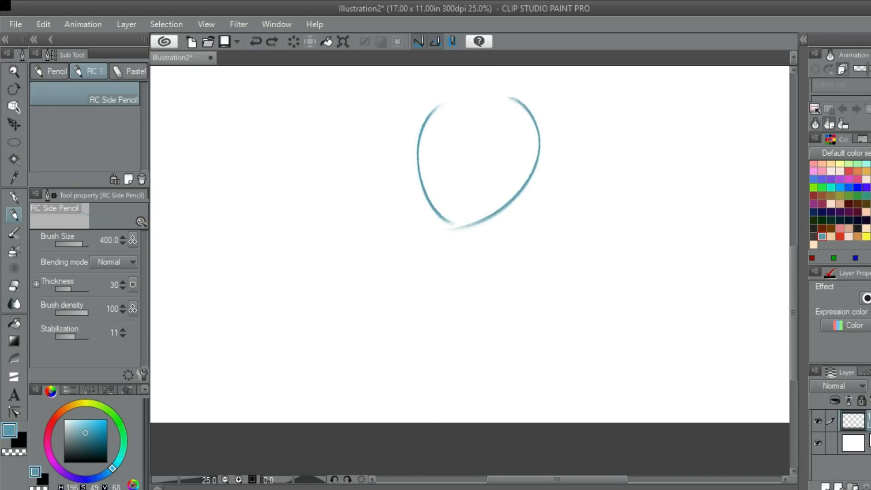
- Rework the head outline into a fuller circle with new curves along its left side, top and bottom
left_click_drag(463, 177, 500, 191)
left_click_drag(486, 223, 503, 110)
key("ctrl+z")
left_click_drag(504, 236, 518, 106)
key("ctrl+z")
scroll(520, 229, "down", 1)
scroll(562, 183, "up", 1)
left_click_drag(484, 230, 505, 151)
key("ctrl+z")
mouse_move(524, 240)
left_mouse_down()
mouse_move(506, 237)
mouse_move(614, 136)
mouse_move(522, 204)
left_mouse_up()
key("ctrl+z")
mouse_move(586, 119)
left_mouse_down()
mouse_move(576, 237)
mouse_move(541, 249)
mouse_move(511, 146)
left_mouse_up()
key("ctrl+z")
mouse_move(526, 243)
left_mouse_down()
mouse_move(489, 192)
mouse_move(537, 131)
mouse_move(496, 155)
mouse_move(536, 131)
left_mouse_up()
key("ctrl+z")
mouse_move(490, 156)
left_mouse_down()
mouse_move(551, 140)
mouse_move(535, 119)
mouse_move(583, 147)
mouse_move(588, 119)
left_mouse_up()
left_click_drag(564, 161, 559, 129)
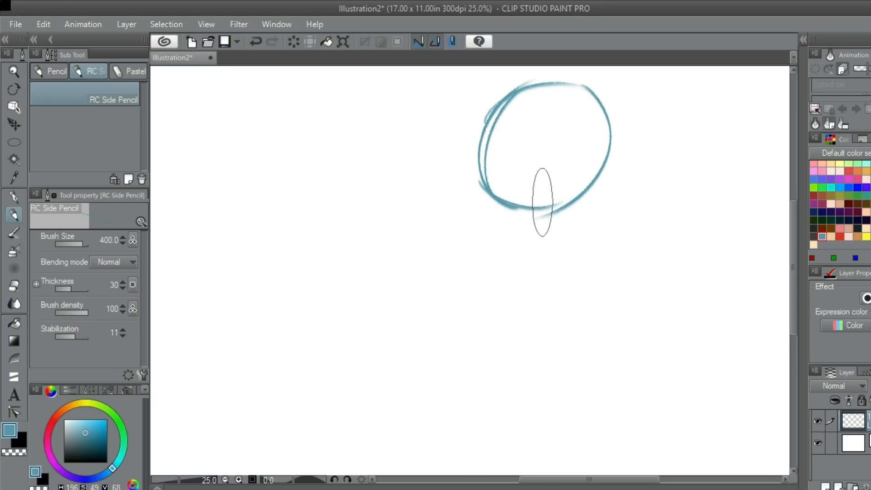
left_click_drag(501, 200, 562, 218)
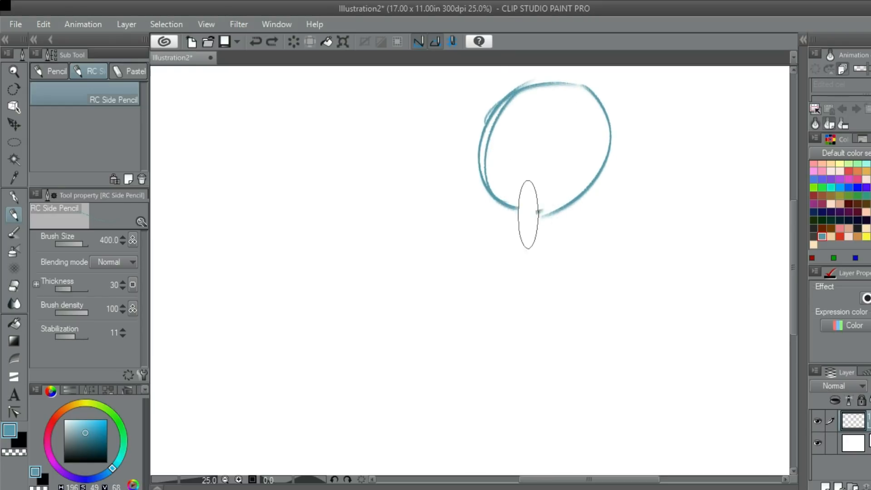
scroll(555, 136, "up", 1)
left_click_drag(556, 146, 555, 175)
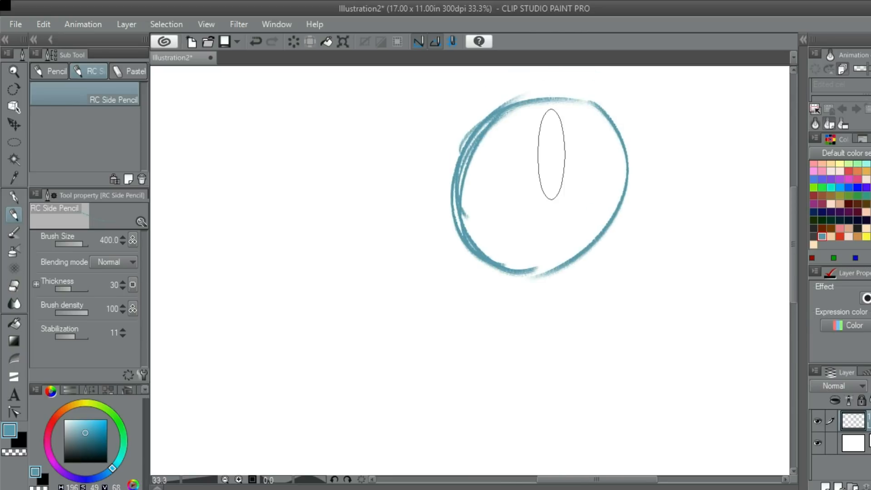
- Draw the upper arm and the rectangular left arm of a cross inside the head circle
scroll(552, 137, "up", 1)
mouse_move(528, 127)
left_mouse_down()
mouse_move(587, 127)
mouse_move(573, 155)
mouse_move(576, 181)
mouse_move(463, 178)
left_mouse_up()
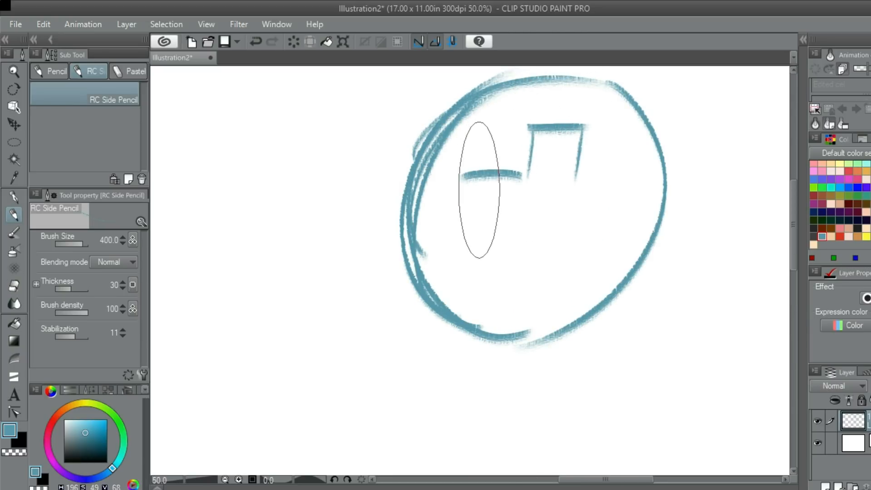
key("ctrl+z")
left_click_drag(526, 177, 486, 172)
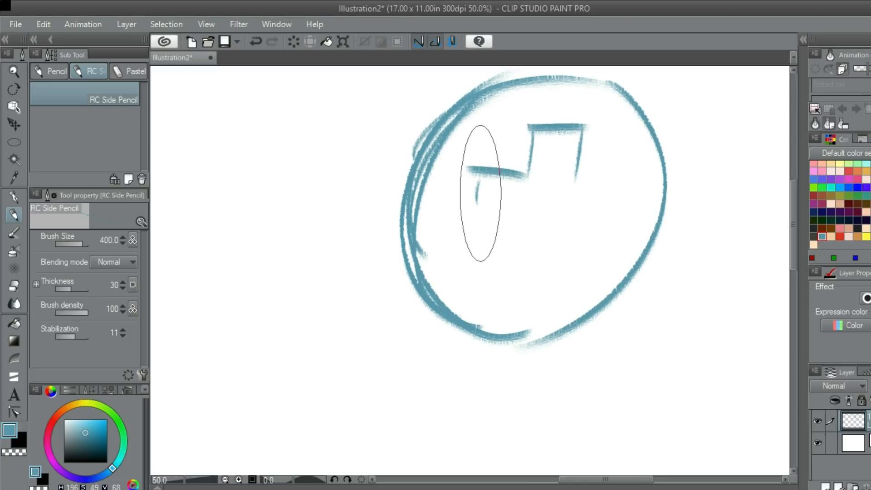
left_click_drag(530, 206, 535, 211)
key("ctrl+z")
left_click_drag(476, 199, 536, 215)
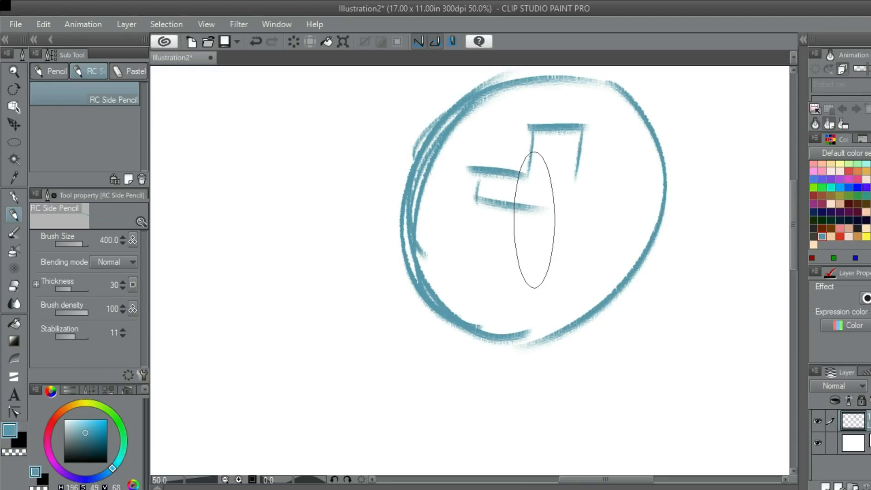
left_click_drag(564, 190, 552, 179)
key("ctrl+z")
mouse_move(459, 188)
left_mouse_down()
mouse_move(509, 196)
mouse_move(457, 156)
mouse_move(490, 189)
mouse_move(521, 199)
left_mouse_up()
key("ctrl+z")
- Draw the rectangular right arm of the cross inside the head circle
key("ctrl+z")
key("ctrl+z")
left_click_drag(562, 177, 615, 160)
key("ctrl+z")
left_click_drag(556, 163, 610, 172)
key("ctrl+z")
mouse_move(555, 161)
left_mouse_down()
mouse_move(616, 170)
mouse_move(597, 190)
left_mouse_up()
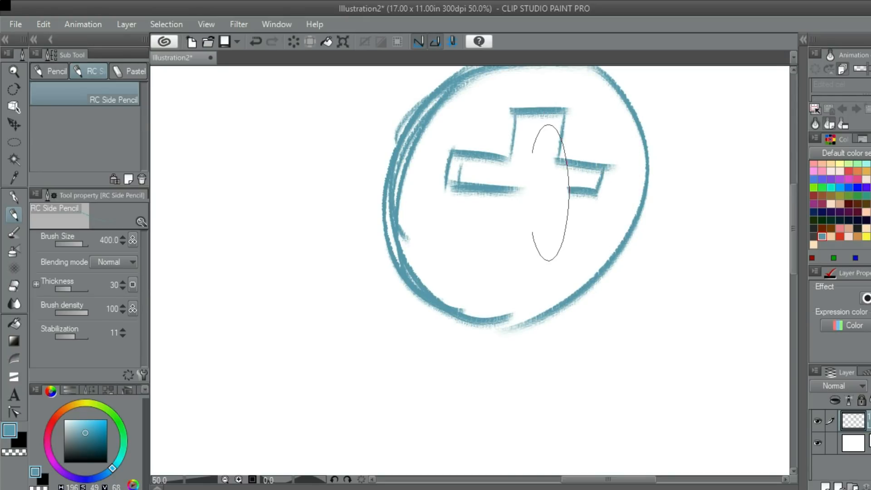
- Draw a curved hook with a pointed tip as the lower part of the cross
left_click_drag(523, 226, 536, 198)
mouse_move(515, 164)
left_mouse_down()
mouse_move(509, 198)
mouse_move(523, 237)
left_mouse_up()
key("ctrl+z")
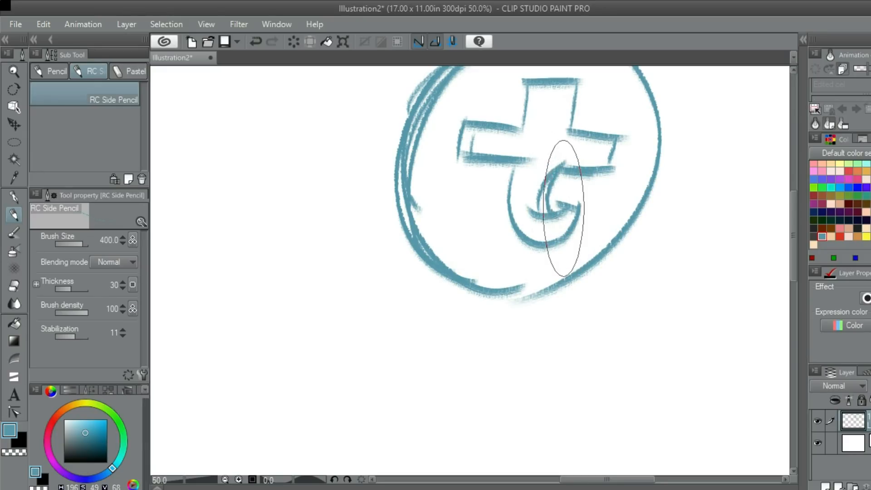
scroll(565, 208, "up", 1)
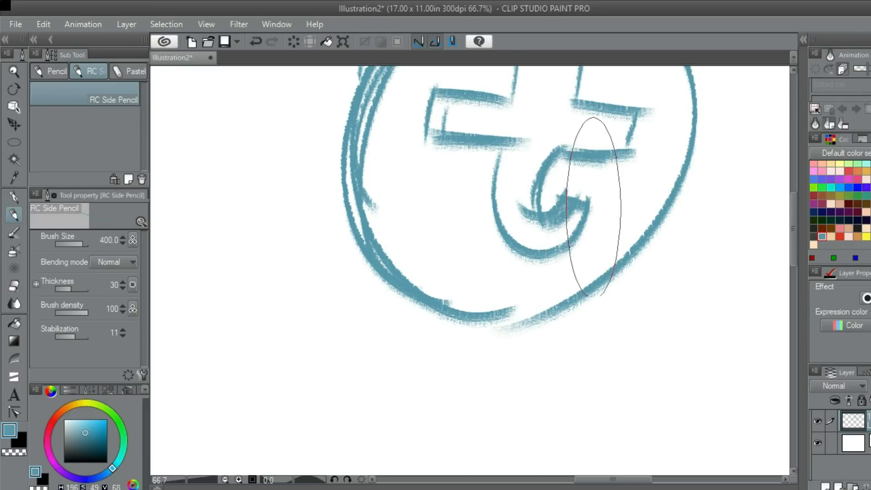
scroll(519, 178, "down", 4)
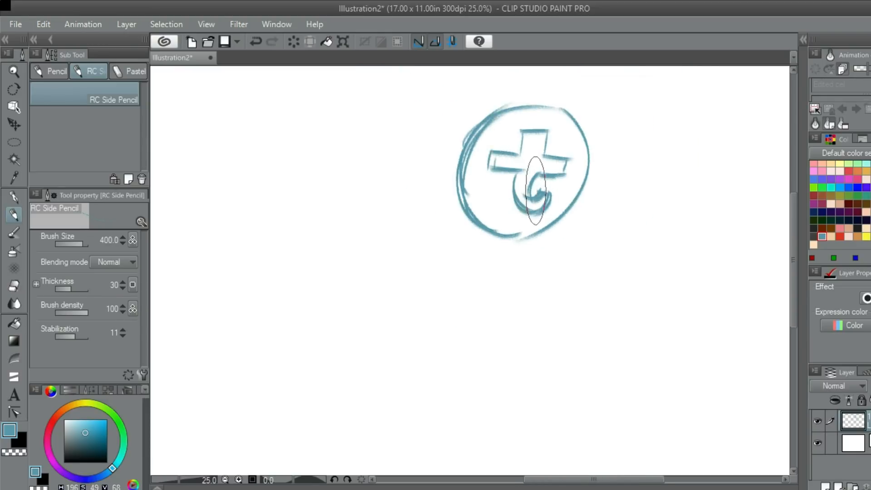
- Sketch a curved shoulder line just beneath the head circle, retrying its length and angle
scroll(517, 182, "up", 2)
mouse_move(506, 187)
left_mouse_down()
mouse_move(576, 163)
mouse_move(539, 169)
left_mouse_up()
left_click_drag(471, 194, 551, 171)
key("ctrl+z")
mouse_move(473, 131)
left_mouse_down()
mouse_move(504, 165)
mouse_move(458, 187)
mouse_move(585, 156)
left_mouse_up()
key("ctrl+z")
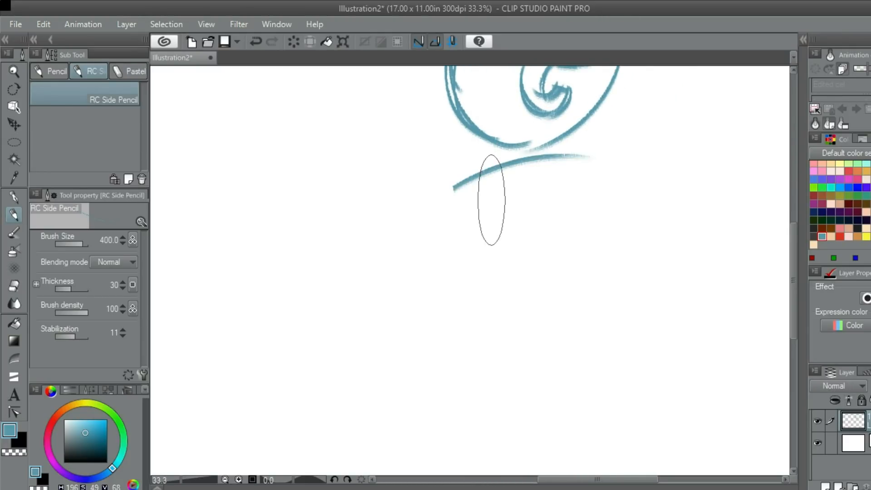
key("ctrl+z")
left_click_drag(437, 189, 577, 170)
key("ctrl+z")
scroll(576, 197, "down", 1)
left_click_drag(447, 198, 610, 162)
scroll(567, 203, "down", 2)
scroll(579, 195, "up", 2)
mouse_move(562, 185)
left_mouse_down()
mouse_move(577, 141)
mouse_move(574, 167)
mouse_move(561, 150)
left_mouse_up()
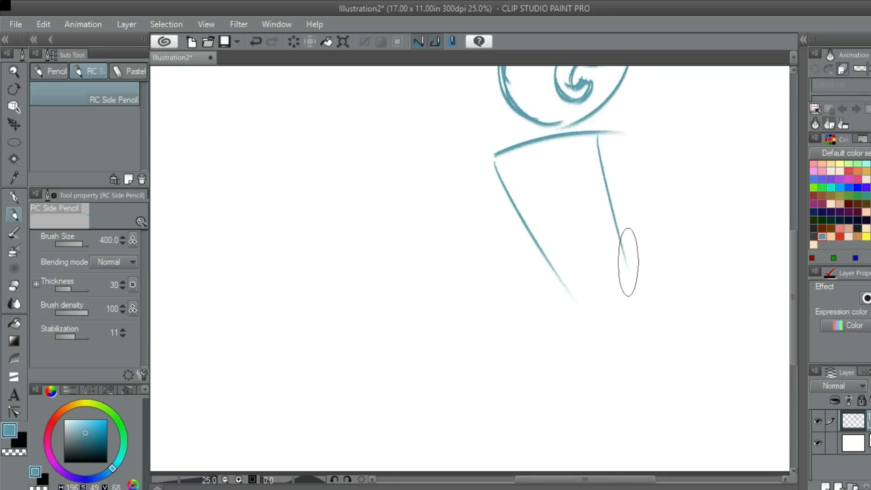
key("ctrl+z")
- Sketch a tapered torso below the shoulder line with two long side lines and a curved bottom edge
left_click_drag(600, 139, 611, 272)
left_click_drag(558, 280, 617, 274)
key("ctrl+z")
key("ctrl+z")
left_click_drag(605, 144, 608, 301)
left_click_drag(555, 278, 622, 271)
key("ctrl+z")
left_click_drag(506, 138, 617, 284)
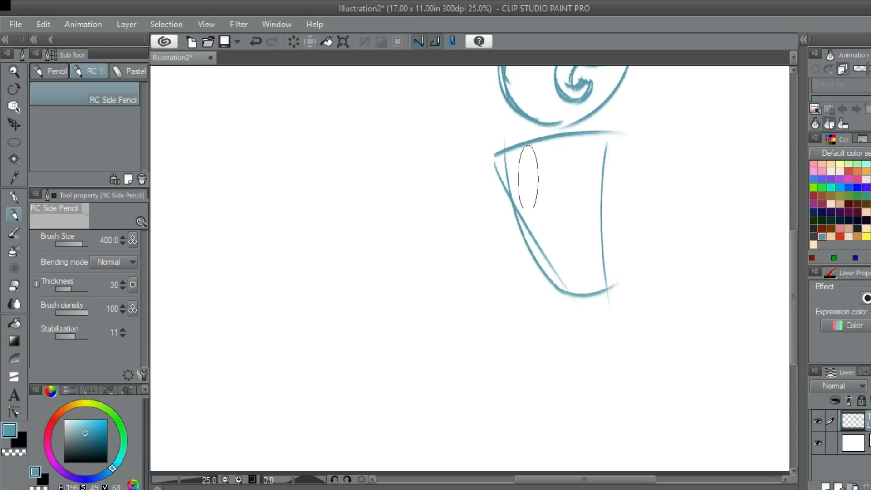
key("ctrl+z")
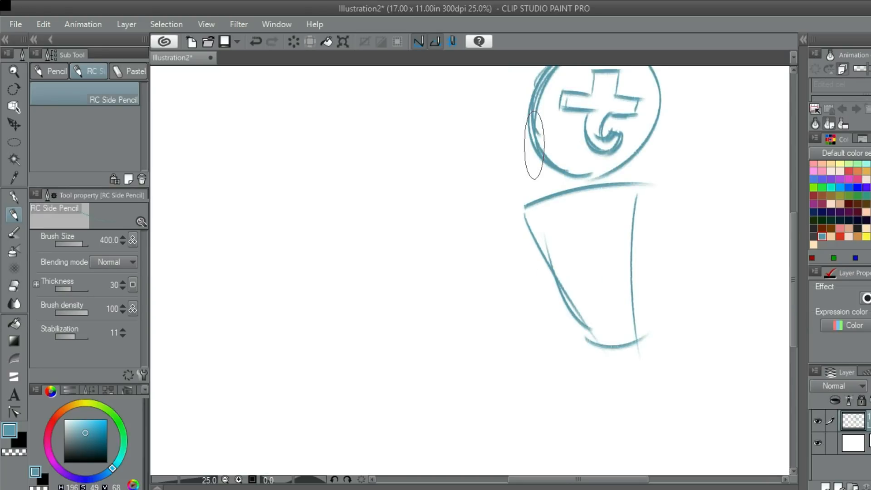
left_click_drag(540, 155, 552, 201)
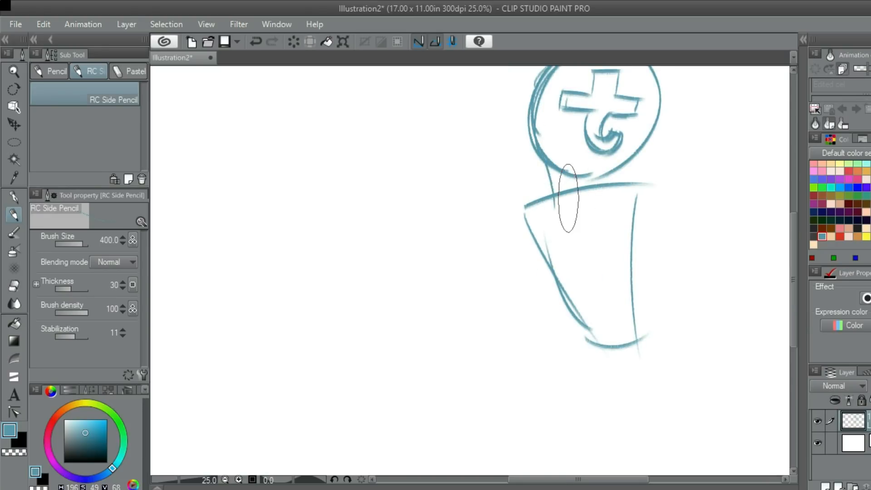
- Redraw the torso's left and right side lines between the shoulder line and the curved bottom edge
mouse_move(606, 190)
left_mouse_down()
mouse_move(624, 192)
mouse_move(625, 115)
left_mouse_up()
mouse_move(530, 137)
left_mouse_down()
mouse_move(605, 286)
mouse_move(534, 143)
mouse_move(612, 271)
mouse_move(595, 250)
left_mouse_up()
key("ctrl+z")
key("ctrl+z")
left_click_drag(635, 105, 644, 276)
key("ctrl+z")
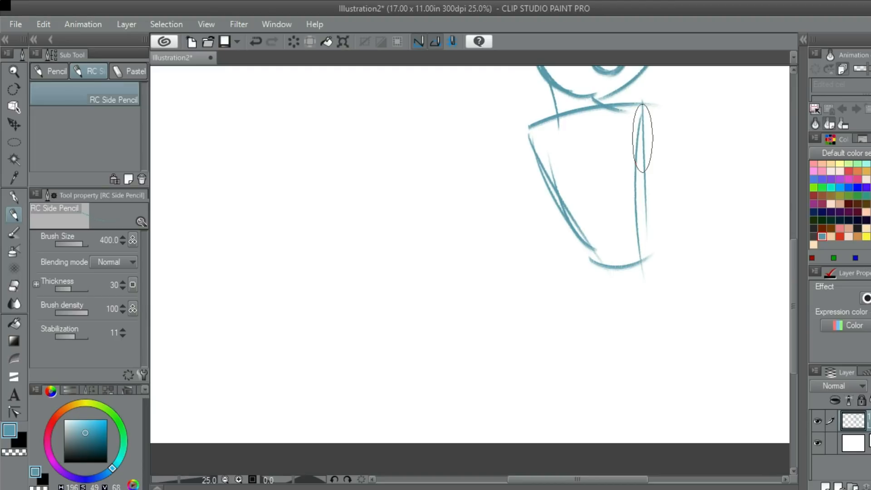
- Scale the whole character sketch down to 82% and reposition it higher on the page, leaving room for legs
left_click_drag(657, 242, 608, 180)
scroll(626, 162, "down", 2)
scroll(610, 176, "up", 1)
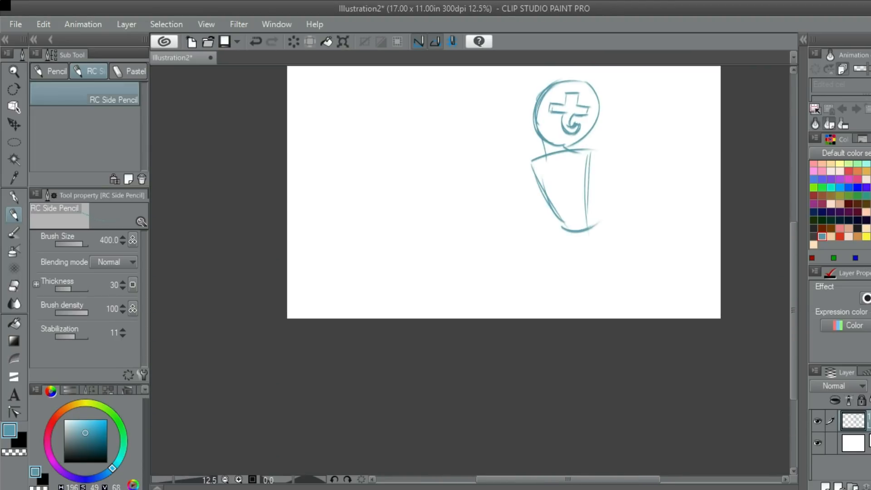
key("ctrl+t")
left_click_drag(544, 123, 557, 152)
mouse_move(586, 218)
left_mouse_down()
mouse_move(574, 173)
mouse_move(582, 175)
left_mouse_up()
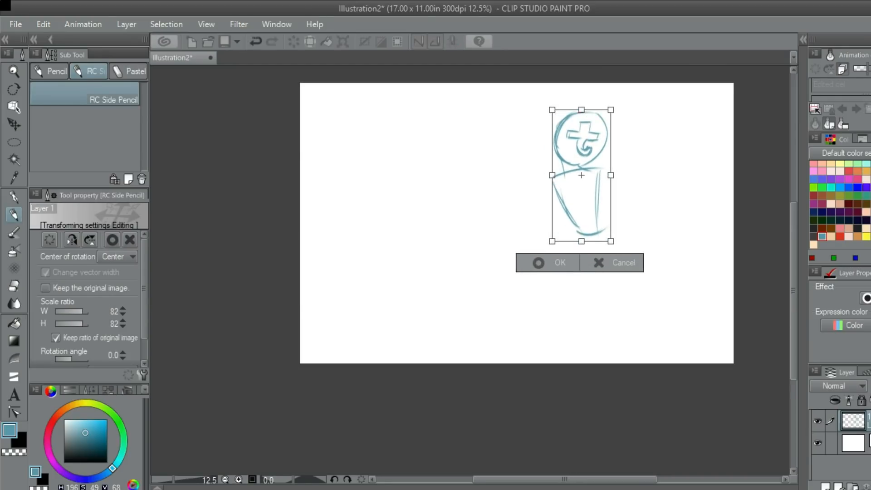
key("Return")
- Sketch a small curved pelvis beneath the torso's bottom edge and reinforce the torso side line running into it
scroll(581, 247, "up", 1)
left_click_drag(621, 227, 635, 180)
mouse_move(584, 167)
left_mouse_down()
mouse_move(622, 210)
mouse_move(629, 192)
left_mouse_up()
key("ctrl+z")
key("ctrl+z")
left_click_drag(586, 170, 639, 205)
left_click_drag(638, 162, 636, 203)
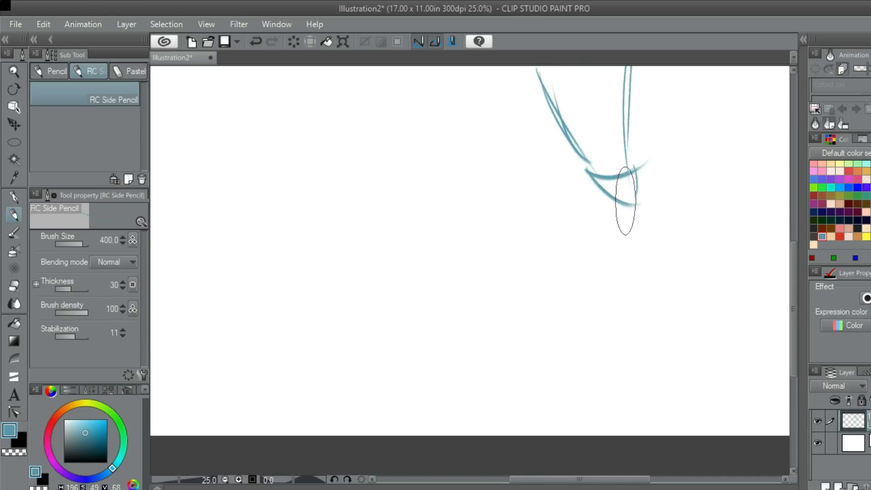
left_click_drag(587, 172, 629, 205)
left_click_drag(568, 126, 596, 189)
- Sketch the front leg with two long tapering lines slanting down from the pelvis, redrawing both for shape
mouse_move(590, 150)
left_mouse_down()
mouse_move(579, 248)
mouse_move(548, 384)
left_mouse_up()
left_click_drag(625, 198, 543, 413)
key("ctrl+z")
left_click_drag(627, 177, 552, 396)
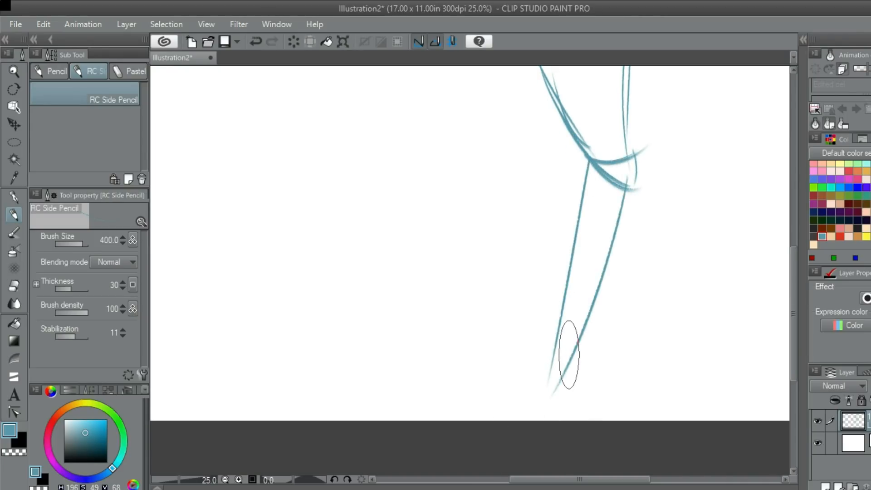
key("ctrl+z")
left_click_drag(581, 202, 544, 401)
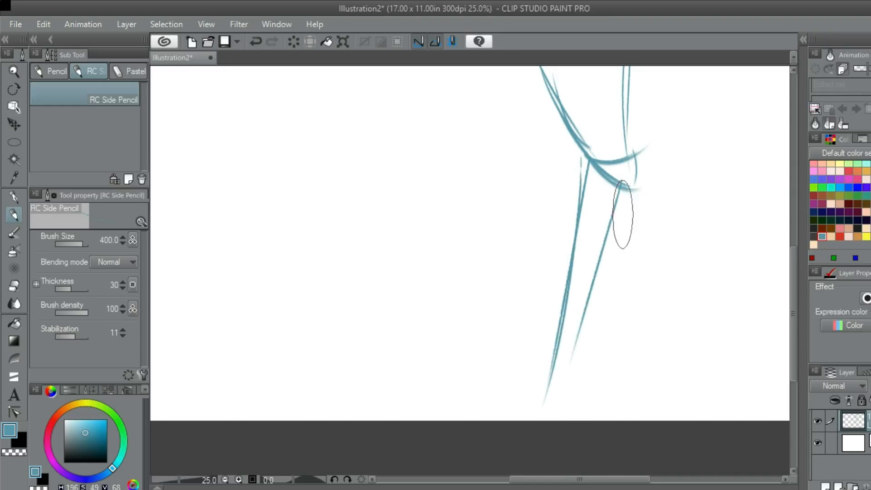
left_click_drag(619, 222, 605, 201)
- Draw the back leg's outer line as a long outward-bowing curve from the hip, retrying its length
left_click_drag(622, 131, 638, 285)
key("ctrl+z")
left_click_drag(626, 134, 630, 304)
key("ctrl+z")
left_click_drag(619, 159, 622, 312)
scroll(624, 273, "down", 2)
left_click_drag(630, 226, 585, 364)
- Draw the back leg's inner line as a curve roughly following the outer one, retrying its bend
scroll(626, 250, "up", 2)
key("ctrl+z")
left_click_drag(602, 210, 596, 369)
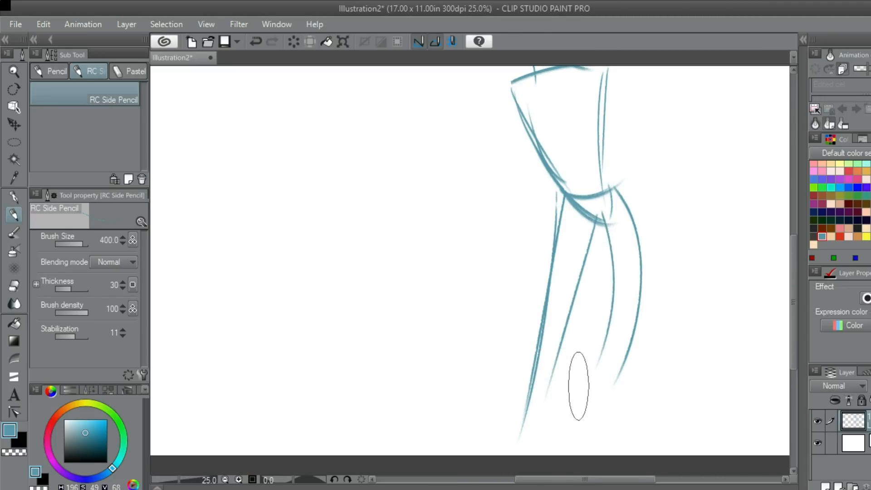
key("ctrl+z")
left_click_drag(607, 223, 581, 369)
key("ctrl+z")
left_click_drag(609, 198, 604, 381)
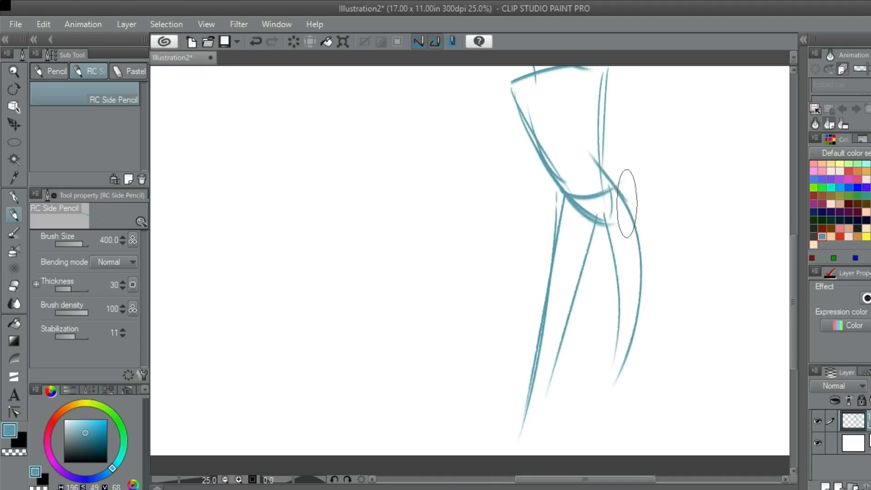
- Add a rounded heel and a flat pointed foot at the lower end of the back leg
left_click_drag(646, 351, 631, 151)
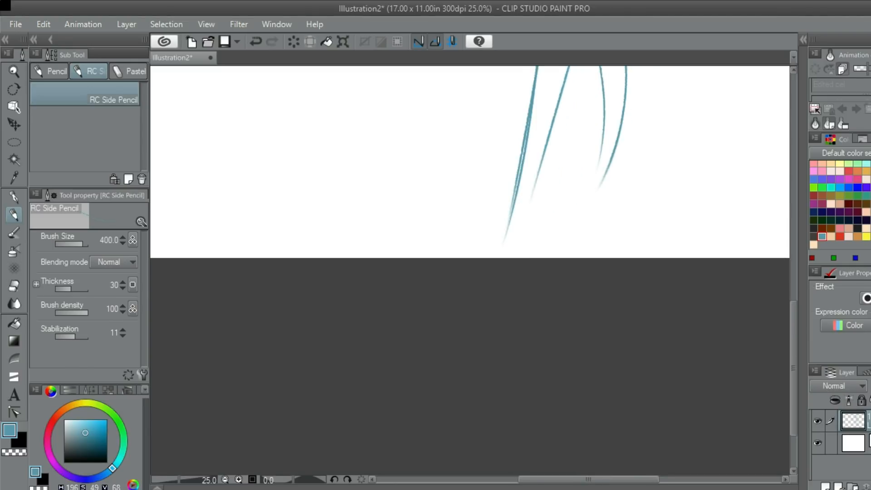
scroll(631, 151, "up", 1)
key("ctrl+z")
mouse_move(590, 178)
left_mouse_down()
mouse_move(683, 167)
mouse_move(693, 184)
mouse_move(592, 188)
left_mouse_up()
left_click_drag(620, 136, 745, 106)
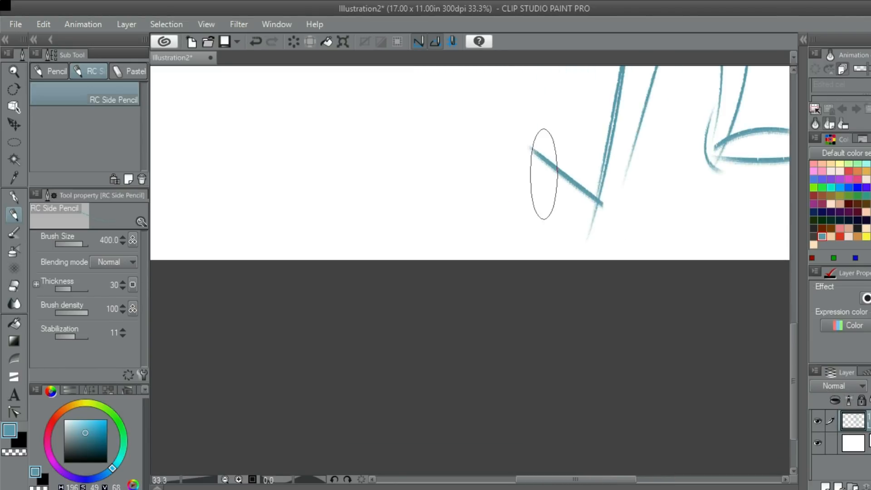
left_click_drag(521, 180, 454, 191)
key("ctrl+z")
left_click_drag(603, 200, 466, 192)
mouse_move(482, 225)
left_mouse_down()
mouse_move(585, 232)
mouse_move(628, 210)
mouse_move(593, 191)
mouse_move(475, 182)
left_mouse_up()
key("ctrl+z")
- Sketch the front foot with an arched upper curve, a nearly flat sole and a short heel line
key("ctrl+z")
key("ctrl+z")
key("ctrl+z")
mouse_move(614, 203)
left_mouse_down()
mouse_move(505, 179)
mouse_move(496, 214)
mouse_move(616, 254)
left_mouse_up()
key("ctrl+z")
mouse_move(505, 231)
left_mouse_down()
mouse_move(635, 230)
mouse_move(631, 177)
mouse_move(502, 173)
left_mouse_up()
scroll(579, 147, "down", 1)
scroll(594, 153, "down", 1)
scroll(594, 153, "up", 2)
- Draw a long, thick outstretched arm from the shoulder with two parallel straight lines and a rounded shoulder end
key("ctrl+z")
key("ctrl+z")
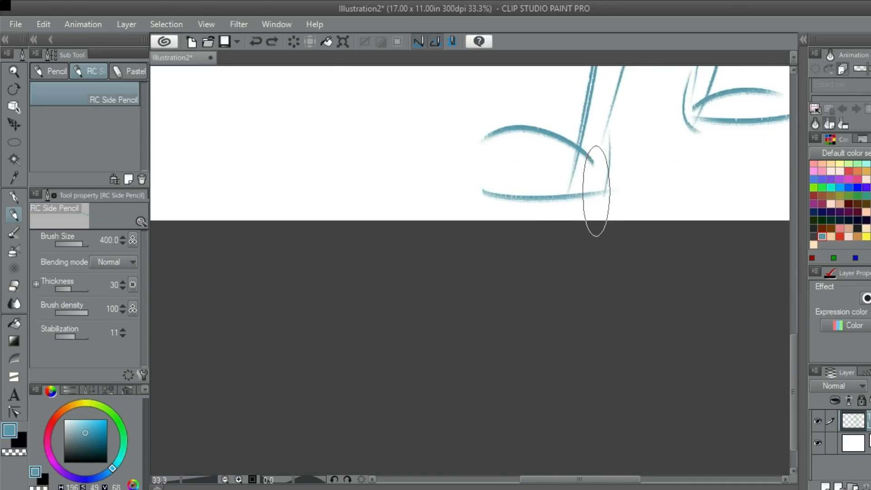
left_click_drag(610, 157, 589, 204)
- Refine the back leg's inner contour and curve the torso's back line outward into the hip
scroll(565, 244, "down", 3)
scroll(590, 205, "up", 2)
mouse_move(580, 239)
left_mouse_down()
mouse_move(583, 166)
mouse_move(582, 249)
left_mouse_up()
scroll(578, 230, "down", 2)
left_click_drag(562, 116, 580, 168)
scroll(580, 168, "up", 2)
left_click_drag(573, 197, 684, 114)
mouse_move(674, 148)
left_mouse_down()
mouse_move(676, 109)
mouse_move(486, 230)
mouse_move(449, 217)
left_mouse_up()
key("ctrl+z")
left_click(678, 145)
left_click(482, 255, "shift")
left_click_drag(516, 247, 379, 279)
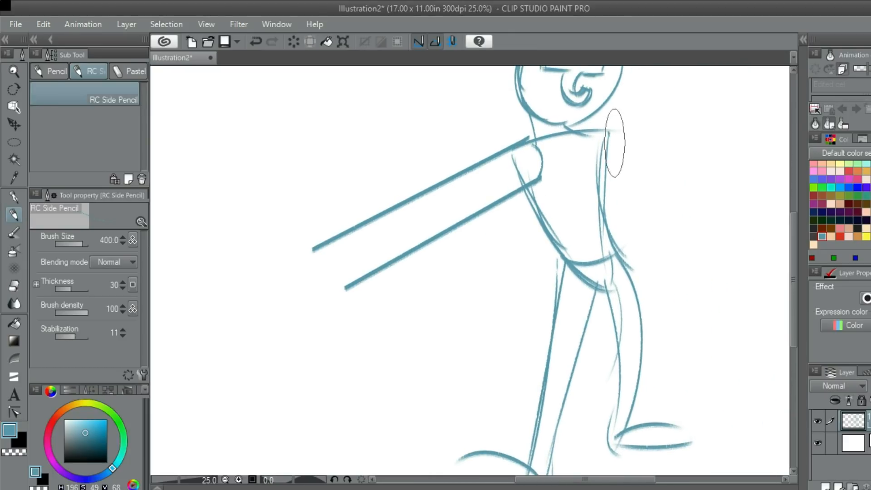
- Draw a circle for the hand at the end of the outstretched arm, retrying its size and roundness
left_click_drag(633, 154, 615, 181)
left_click_drag(399, 276, 656, 155)
mouse_move(526, 170)
left_mouse_down()
mouse_move(547, 221)
mouse_move(576, 187)
mouse_move(574, 147)
mouse_move(528, 164)
mouse_move(566, 197)
mouse_move(549, 214)
mouse_move(516, 181)
left_mouse_up()
key("ctrl+z")
key("ctrl+z")
key("ctrl+z")
key("ctrl+z")
mouse_move(558, 212)
left_mouse_down()
mouse_move(529, 150)
mouse_move(551, 165)
left_mouse_up()
key("ctrl+z")
key("ctrl+z")
mouse_move(542, 218)
left_mouse_down()
mouse_move(590, 191)
mouse_move(561, 174)
mouse_move(518, 193)
mouse_move(566, 220)
mouse_move(564, 179)
left_mouse_up()
key("ctrl+z")
key("ctrl+z")
left_click_drag(560, 213, 521, 165)
key("ctrl+z")
left_click_drag(545, 216, 539, 185)
key("ctrl+z")
mouse_move(533, 109)
left_mouse_down()
mouse_move(526, 164)
mouse_move(555, 188)
left_mouse_up()
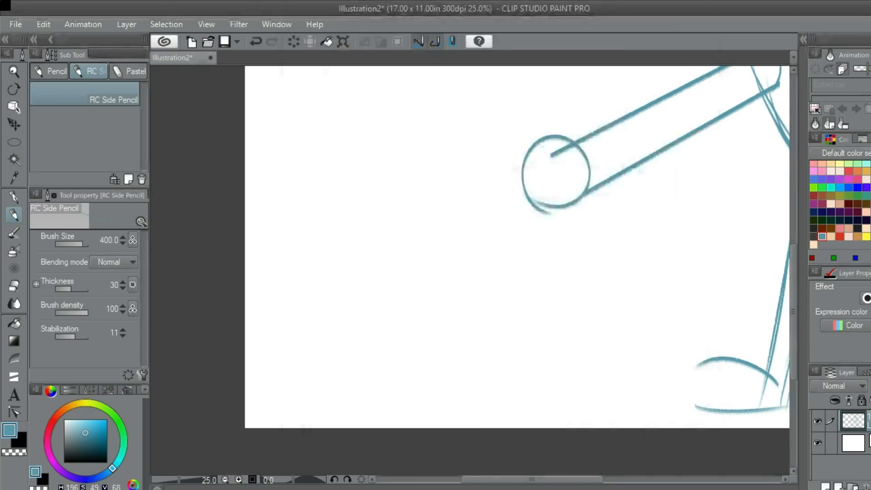
- Sketch long finger lines reaching outward from the hand circle, redrawing them for angle and length
mouse_move(538, 161)
left_mouse_down()
mouse_move(574, 175)
mouse_move(498, 198)
mouse_move(555, 213)
left_mouse_up()
key("ctrl+z")
key("ctrl+z")
left_click_drag(495, 219, 596, 187)
key("ctrl+z")
mouse_move(487, 228)
left_mouse_down()
mouse_move(595, 184)
mouse_move(599, 191)
mouse_move(603, 160)
left_mouse_up()
mouse_move(535, 160)
left_mouse_down()
mouse_move(603, 166)
mouse_move(551, 164)
left_mouse_up()
- Add curved finger strokes above the long finger lines and a short thumb curve beneath the hand circle
key("ctrl+z")
left_click_drag(598, 134, 577, 159)
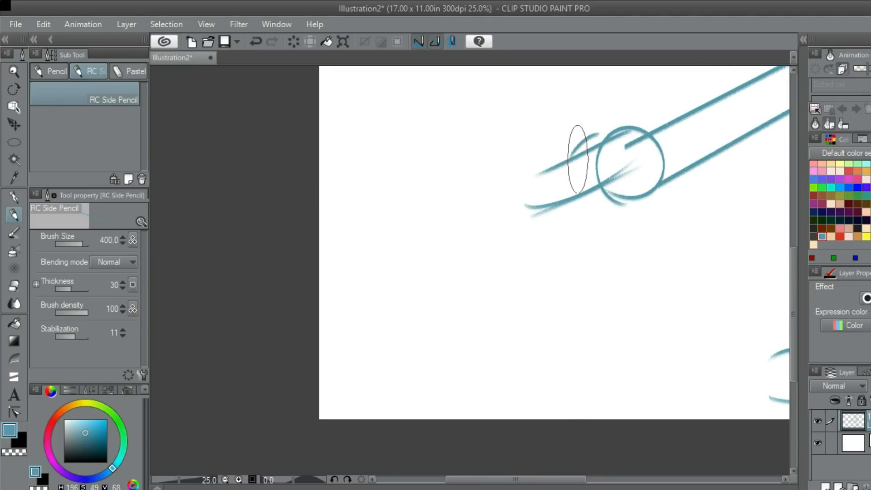
mouse_move(606, 132)
left_mouse_down()
mouse_move(589, 137)
mouse_move(582, 166)
mouse_move(578, 153)
mouse_move(633, 139)
mouse_move(600, 156)
left_mouse_up()
mouse_move(570, 185)
left_mouse_down()
mouse_move(610, 204)
mouse_move(612, 197)
left_mouse_up()
key("ctrl+z")
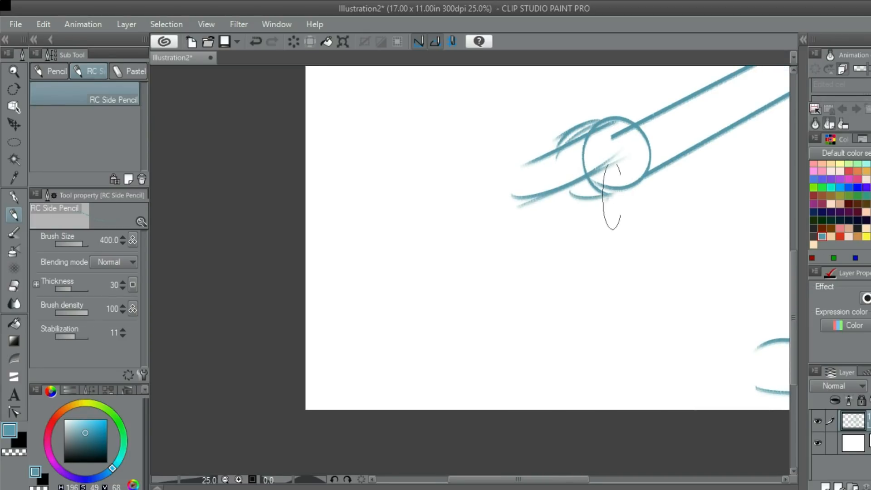
- Mirror the canvas view horizontally to check the pose and remove the finger strokes from the hand
mouse_move(657, 175)
left_mouse_down()
mouse_move(642, 164)
mouse_move(485, 184)
left_mouse_up()
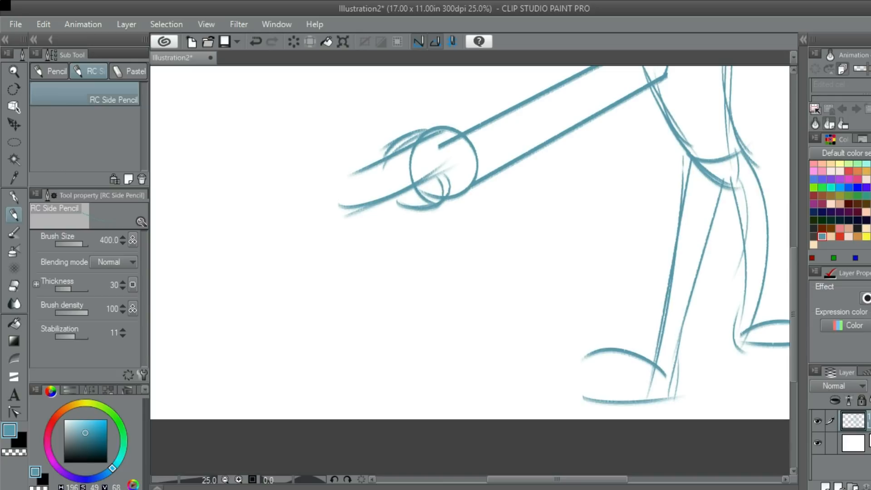
scroll(558, 177, "down", 5)
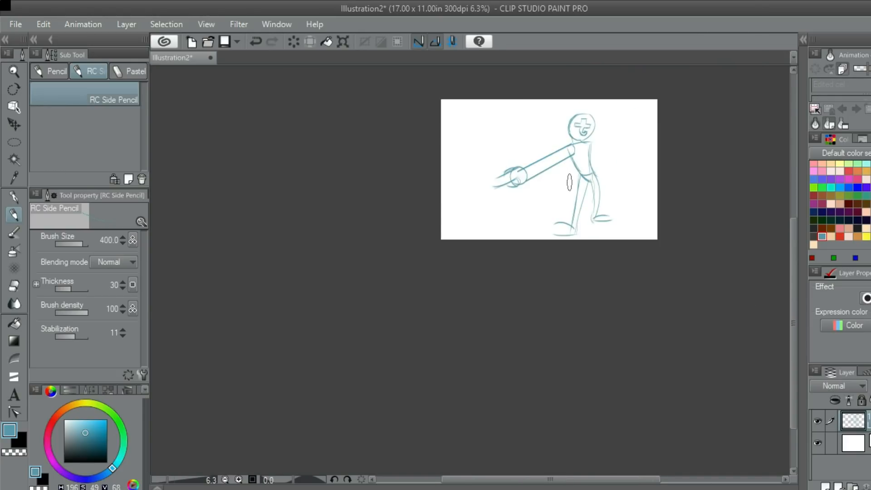
scroll(567, 181, "up", 2)
key("h")
left_click_drag(451, 129, 564, 189)
scroll(563, 189, "up", 2)
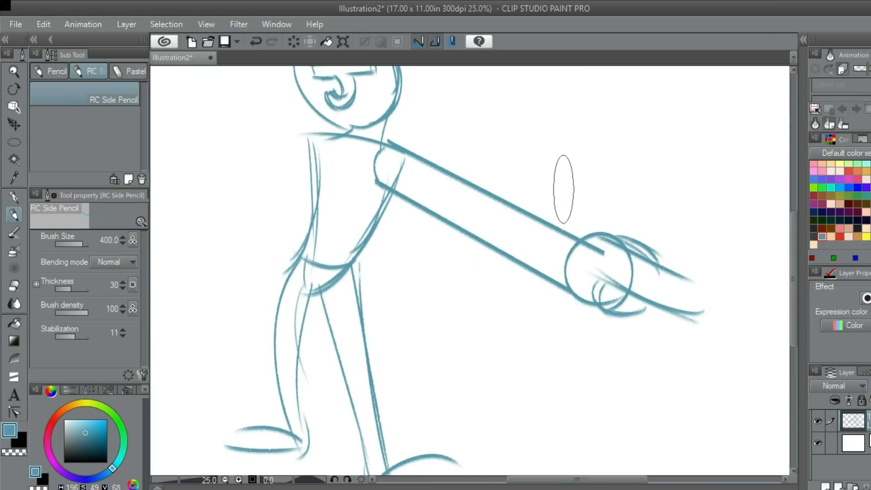
scroll(535, 208, "down", 2)
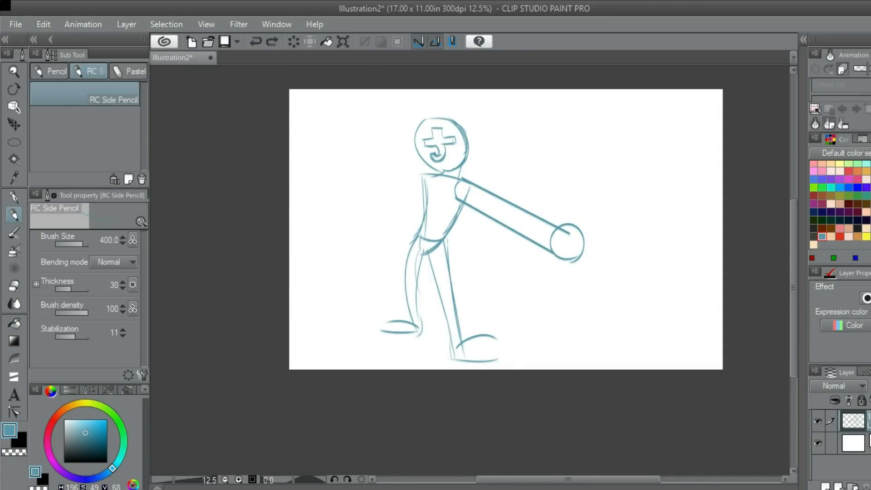
- Add a new layer, delete the layer holding the character sketch, and make the empty layer active
left_click(824, 484)
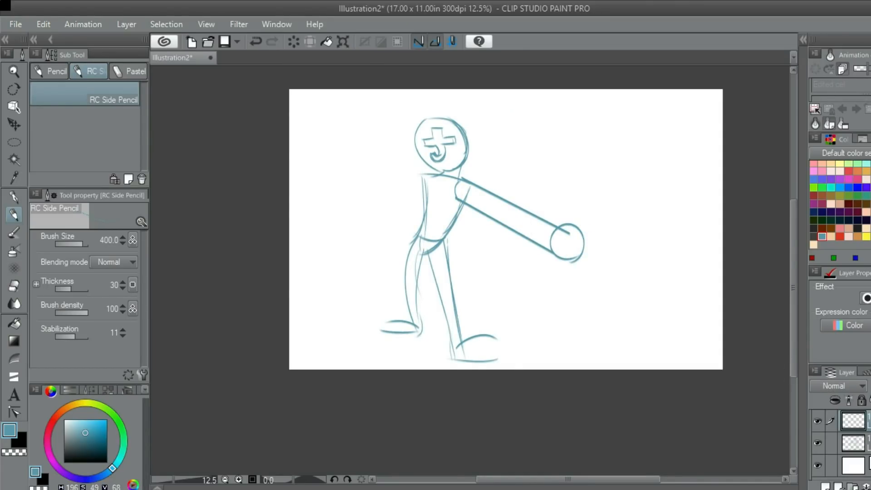
key("Delete")
scroll(411, 204, "up", 2)
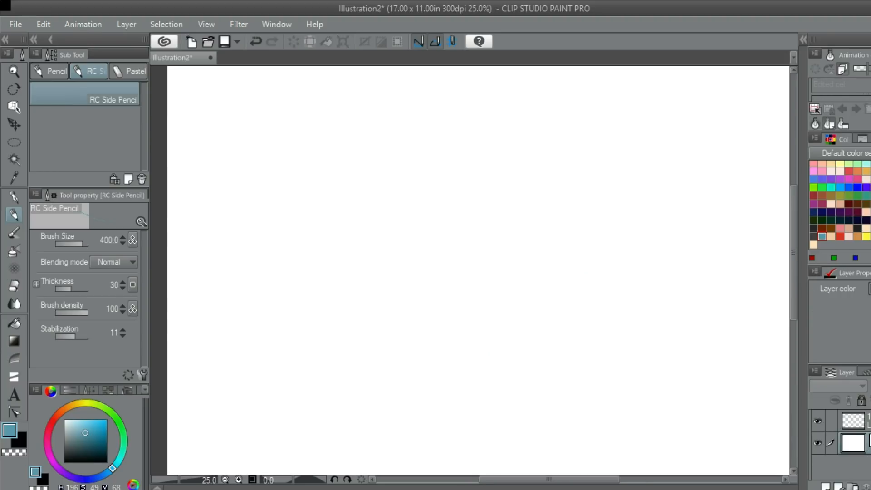
left_click(864, 421)
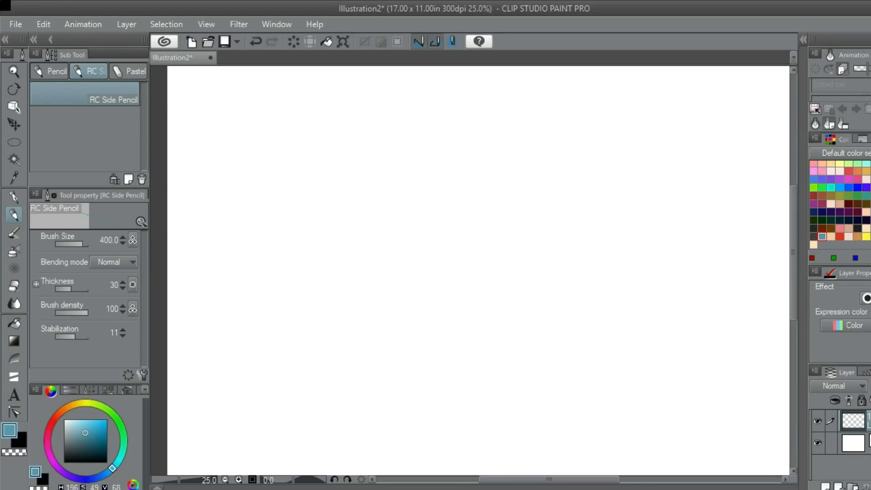
- Sketch the left and upper arcs of a large tilted round head, retrying the curve
key("alt+Tab")
left_click_drag(429, 204, 494, 95)
key("ctrl+z")
mouse_move(446, 245)
left_mouse_down()
mouse_move(455, 129)
mouse_move(507, 133)
mouse_move(448, 247)
left_mouse_up()
key("ctrl+z")
mouse_move(526, 132)
left_mouse_down()
mouse_move(446, 232)
mouse_move(476, 106)
mouse_move(490, 101)
left_mouse_up()
key("ctrl+z")
left_click_drag(450, 231, 487, 111)
key("ctrl+z")
mouse_move(444, 250)
left_mouse_down()
mouse_move(421, 233)
mouse_move(478, 116)
mouse_move(546, 161)
left_mouse_up()
key("ctrl+z")
left_click_drag(462, 121, 537, 159)
key("ctrl+z")
- Close the head outline with a rounded right side and bottom, and reinforce its upper edge with overlapping strokes
left_click_drag(514, 121, 438, 267)
key("ctrl+z")
left_click_drag(537, 130, 441, 267)
key("ctrl+z")
left_click_drag(537, 140, 439, 262)
key("ctrl+z")
mouse_move(537, 139)
left_mouse_down()
mouse_move(515, 253)
mouse_move(444, 271)
mouse_move(556, 217)
mouse_move(444, 249)
left_mouse_up()
key("ctrl+z")
left_click_drag(433, 155, 524, 119)
left_click_drag(449, 128, 533, 159)
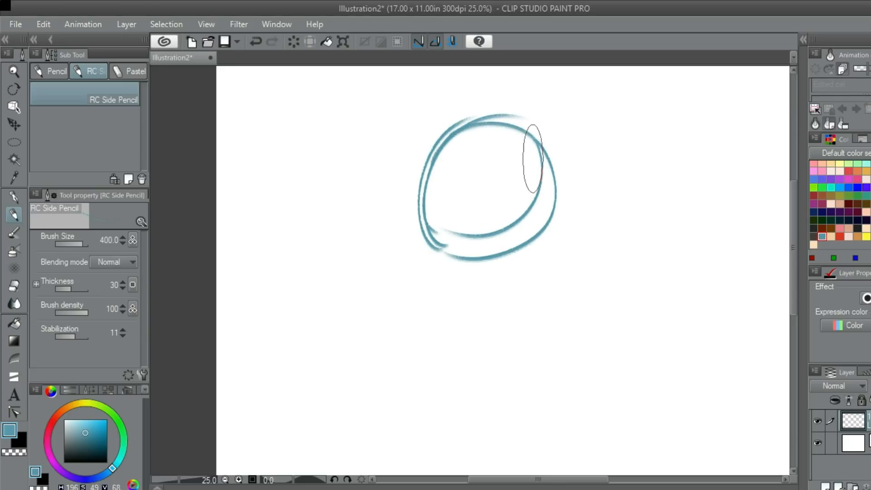
- Add a curved vertical centre line and a curved horizontal guide line across the head, redrawing both for placement
scroll(476, 218, "up", 1)
left_click_drag(486, 111, 443, 241)
left_click_drag(492, 100, 468, 245)
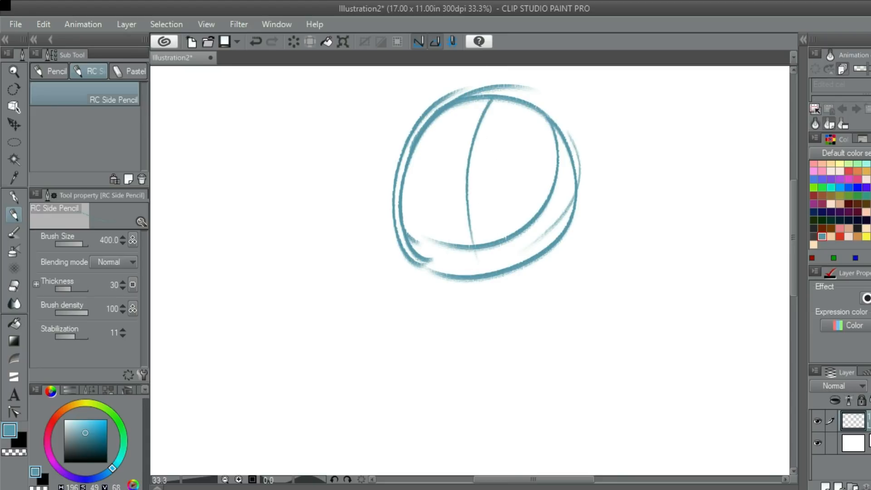
key("ctrl+z")
key("ctrl+z")
left_click_drag(492, 101, 464, 272)
left_click_drag(395, 215, 550, 234)
- Draw the cross emblem's flared upper arm and pointed right arm around the intersection of the face guides
key("ctrl+z")
left_click_drag(385, 197, 539, 212)
scroll(501, 237, "up", 1)
left_click_drag(445, 171, 461, 249)
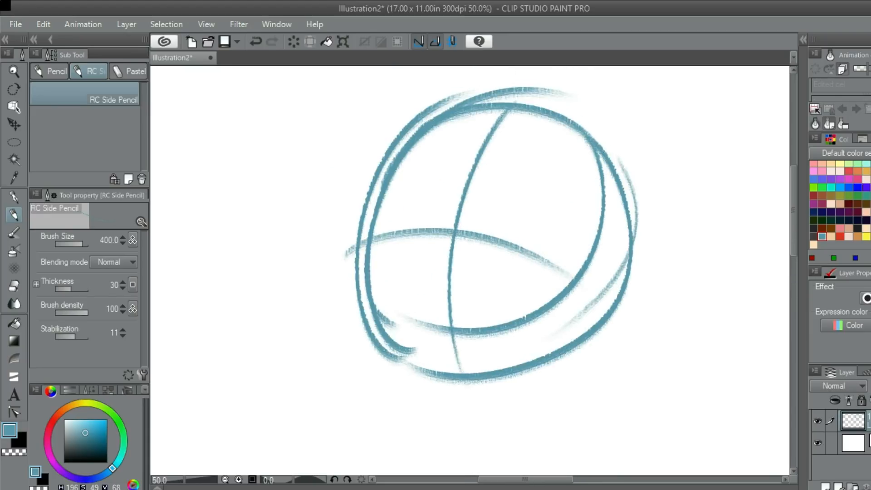
mouse_move(445, 166)
left_mouse_down()
mouse_move(498, 172)
mouse_move(468, 228)
mouse_move(434, 223)
mouse_move(431, 203)
mouse_move(526, 203)
left_mouse_up()
key("ctrl+z")
mouse_move(457, 203)
left_mouse_down()
mouse_move(521, 199)
mouse_move(502, 226)
mouse_move(512, 276)
mouse_move(531, 277)
mouse_move(477, 298)
mouse_move(402, 214)
left_mouse_up()
left_click_drag(482, 297, 404, 218)
key("ctrl+z")
- Draw the cross emblem's curved lower stem and hooked end along the vertical face guide, retrying the curve
left_click_drag(525, 276, 405, 283)
left_click_drag(520, 274, 421, 273)
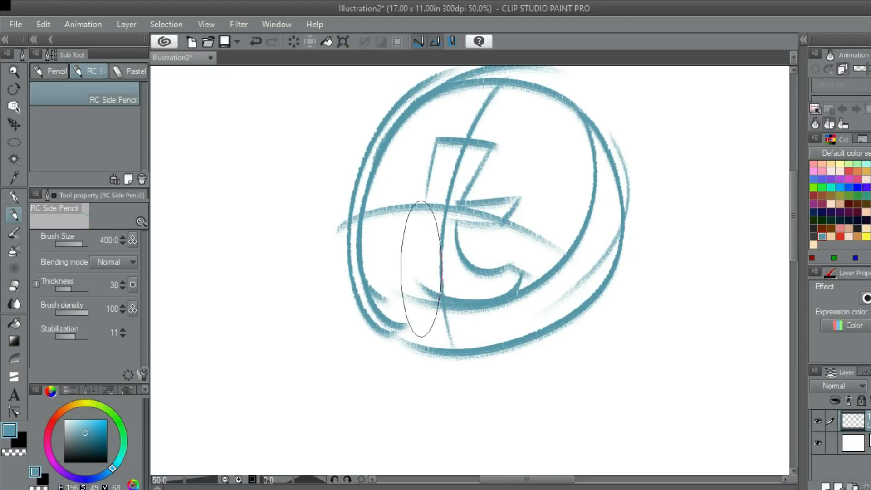
left_click_drag(529, 279, 419, 271)
left_click_drag(531, 278, 417, 273)
key("ctrl+z")
mouse_move(522, 275)
left_mouse_down()
mouse_move(431, 255)
mouse_move(427, 238)
left_mouse_up()
key("ctrl+z")
- Draw the cross emblem's short flared left arm beside the stem, just above the horizontal face guide
mouse_move(448, 297)
left_mouse_down()
mouse_move(422, 214)
mouse_move(471, 236)
mouse_move(417, 213)
left_mouse_up()
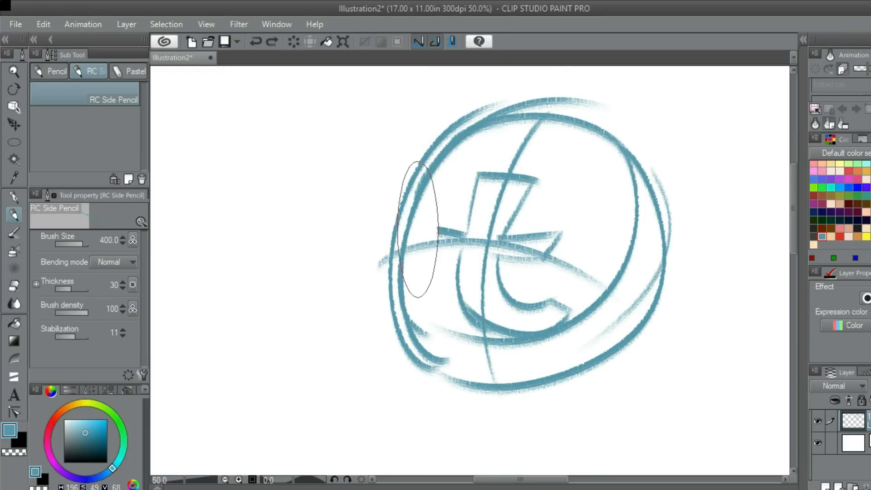
key("ctrl+z")
left_click_drag(474, 226, 417, 209)
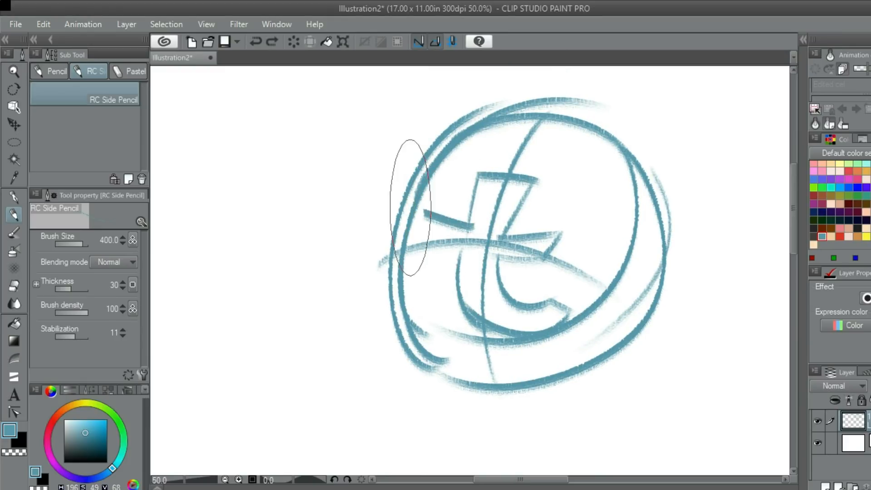
key("ctrl+z")
mouse_move(467, 227)
left_mouse_down()
mouse_move(420, 218)
mouse_move(436, 250)
mouse_move(461, 256)
left_mouse_up()
- Reinforce the right side and bottom of the round head outline with overlapping curved strokes
scroll(469, 270, "down", 2)
scroll(531, 299, "up", 3)
left_click_drag(540, 137, 473, 289)
key("ctrl+z")
mouse_move(531, 158)
left_mouse_down()
mouse_move(541, 180)
mouse_move(438, 310)
left_mouse_up()
mouse_move(532, 157)
left_mouse_down()
mouse_move(434, 308)
mouse_move(375, 236)
left_mouse_up()
key("ctrl+z")
left_click_drag(429, 299, 379, 240)
key("ctrl+z")
- Go over the left side and upper edge of the head outline with long curved strokes
left_click_drag(423, 295, 401, 138)
left_click_drag(388, 176, 485, 132)
key("ctrl+z")
left_click_drag(393, 156, 503, 131)
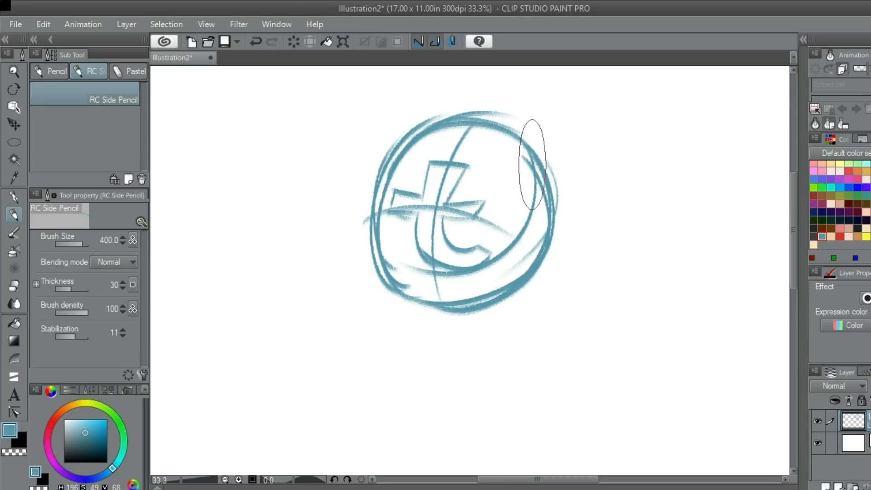
scroll(481, 238, "down", 1)
scroll(495, 248, "up", 1)
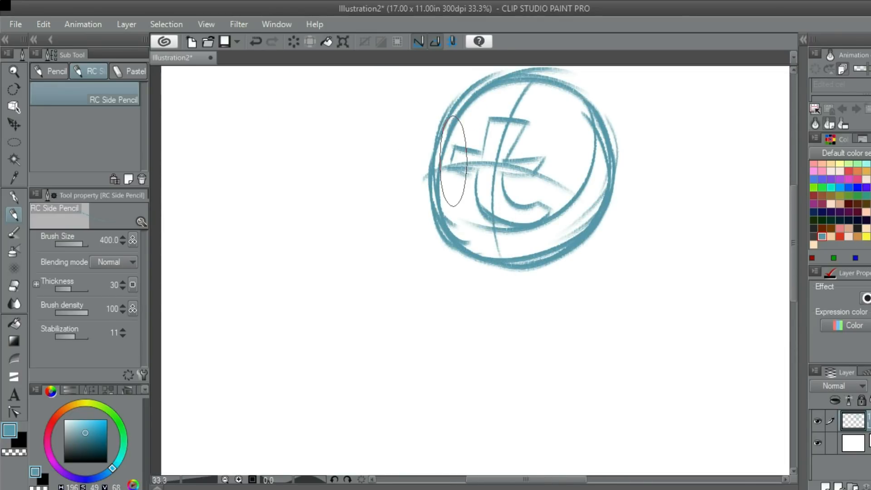
left_click_drag(464, 157, 487, 248)
key("ctrl+z")
scroll(476, 181, "down", 6)
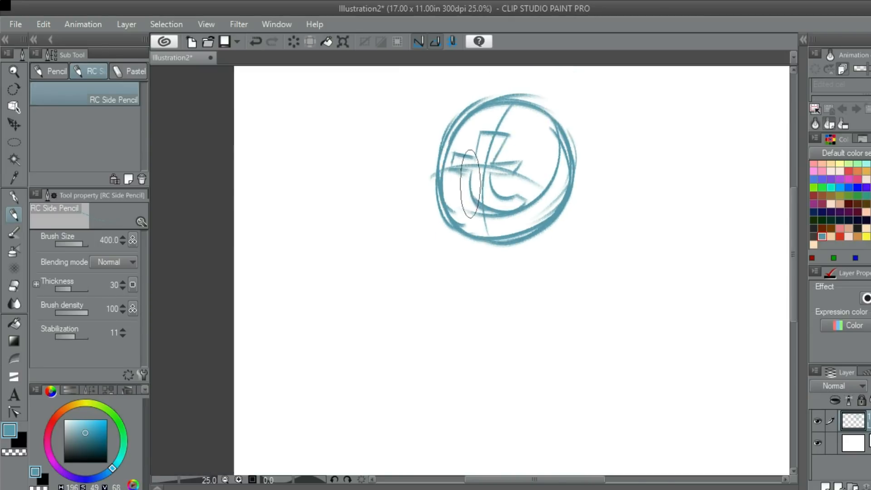
scroll(476, 185, "up", 4)
scroll(459, 177, "down", 3)
scroll(470, 210, "up", 3)
left_click_drag(427, 228, 525, 214)
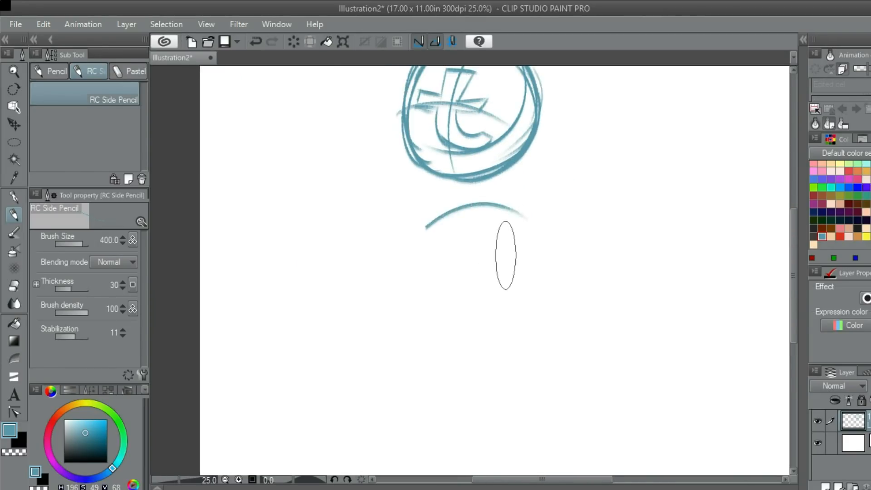
key("ctrl+z")
- Add a light overlapping stroke outside the left edge of the head outline
left_click_drag(466, 204, 471, 239)
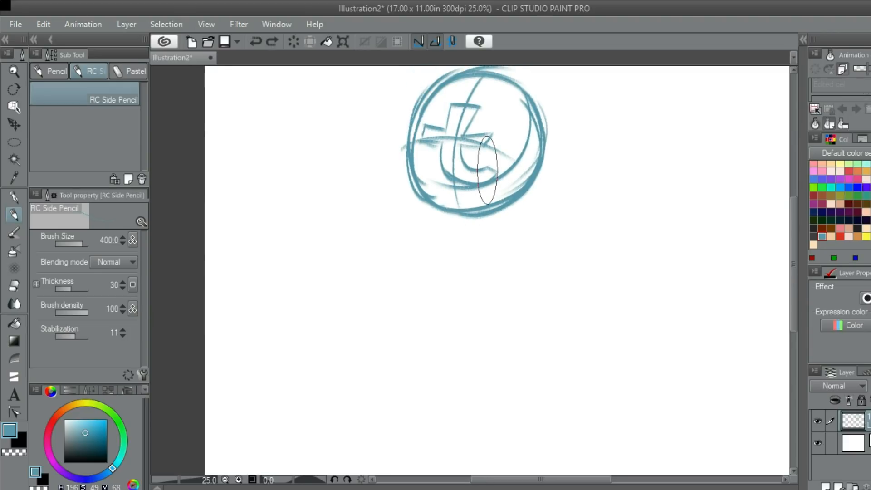
mouse_move(488, 171)
left_mouse_down()
mouse_move(487, 133)
mouse_move(504, 178)
left_mouse_up()
left_click_drag(467, 222, 434, 136)
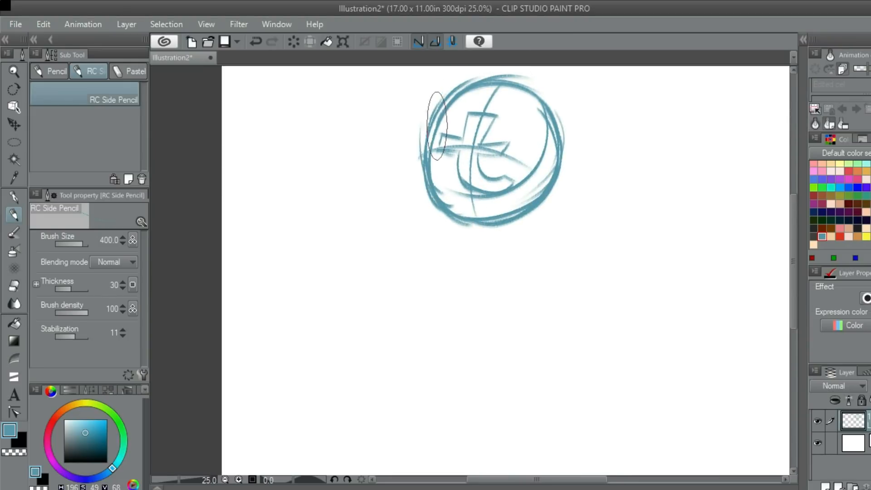
left_click_drag(444, 209, 431, 149)
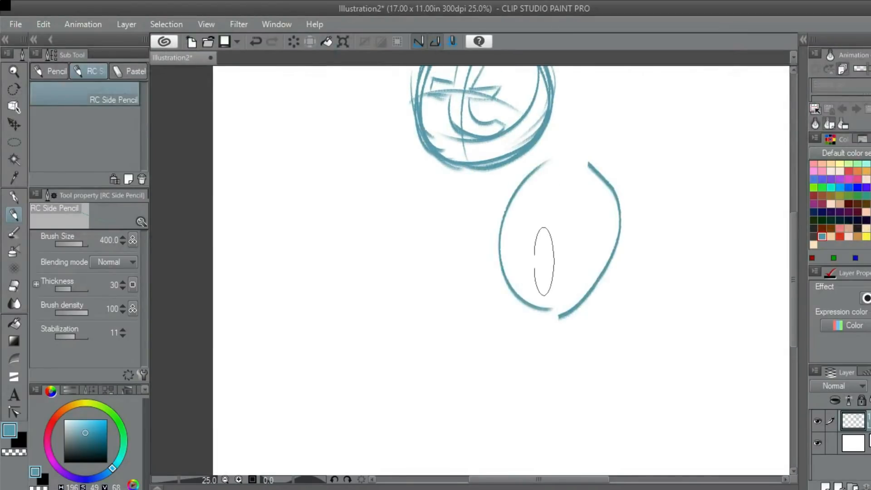
key("ctrl+z")
key("ctrl+z")
- Sketch a large egg-shaped torso below and to the right of the head with two long curves
left_click_drag(527, 159, 540, 274)
key("ctrl+z")
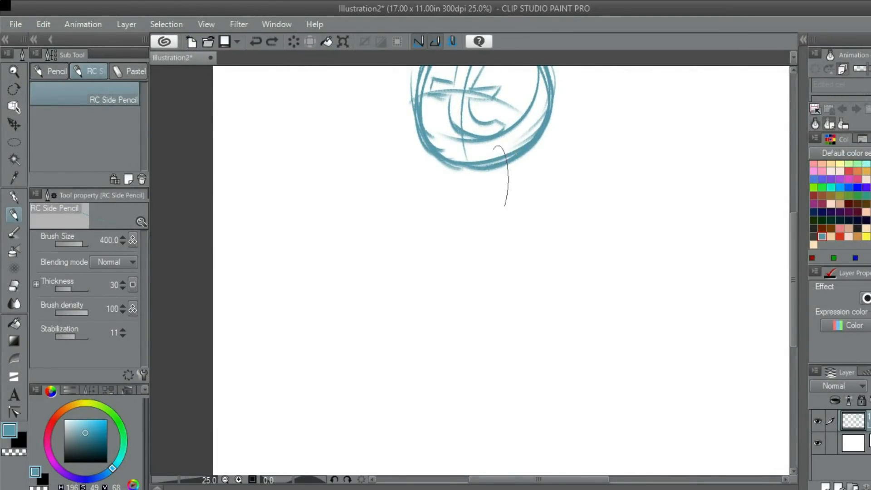
left_click_drag(499, 177, 631, 256)
left_click_drag(560, 121, 610, 267)
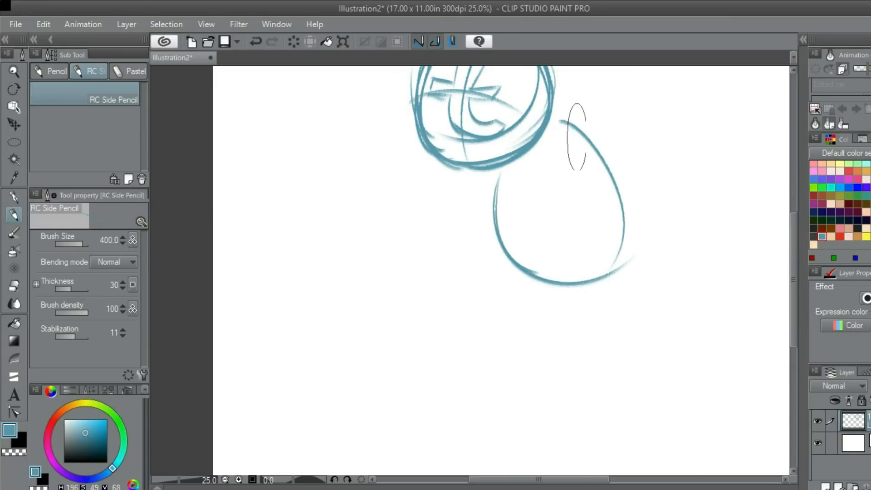
- Draw a round near shoulder overlapping the upper torso beside the head, retrying its curves
left_click_drag(563, 180, 578, 149)
key("ctrl+z")
mouse_move(565, 186)
left_mouse_down()
mouse_move(556, 191)
mouse_move(583, 122)
mouse_move(545, 154)
mouse_move(616, 170)
mouse_move(534, 181)
mouse_move(556, 224)
left_mouse_up()
key("ctrl+z")
key("ctrl+z")
key("ctrl+z")
left_click_drag(586, 194, 609, 130)
key("ctrl+z")
mouse_move(595, 214)
left_mouse_down()
mouse_move(594, 138)
mouse_move(577, 199)
mouse_move(619, 122)
left_mouse_up()
key("ctrl+z")
mouse_move(621, 128)
left_mouse_down()
mouse_move(637, 177)
mouse_move(595, 218)
left_mouse_up()
- Draw a short curved stroke for the far shoulder just beneath the head's lower left edge
left_click_drag(549, 274, 550, 265)
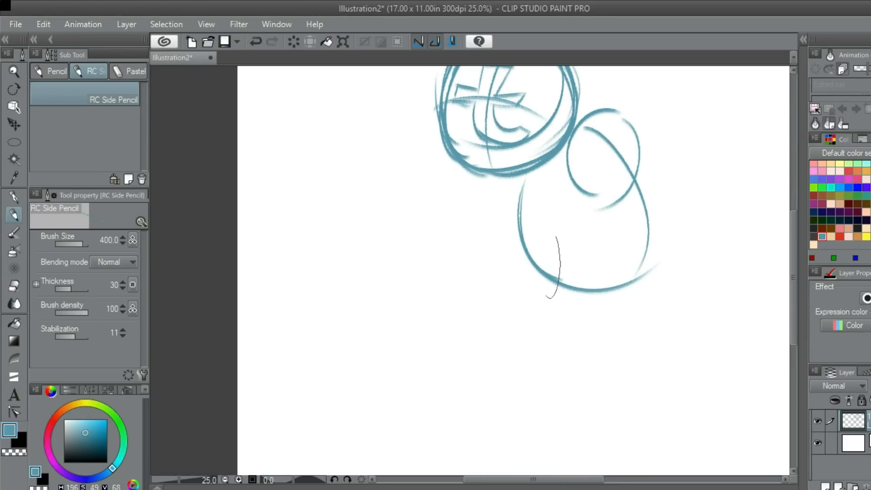
left_click_drag(506, 176, 509, 223)
left_click_drag(595, 268, 535, 190)
left_click_drag(544, 118, 533, 170)
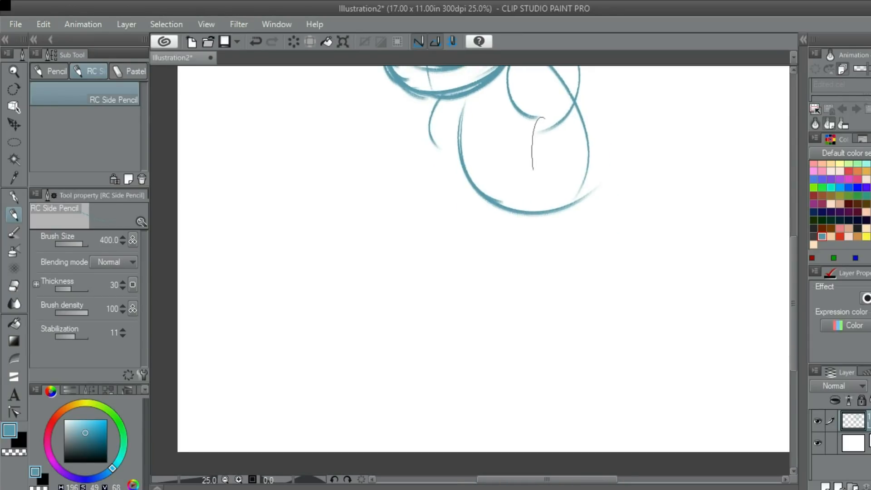
- Sketch the outer back curve and a rounded pelvis with a hip arc beneath the torso, retrying strokes
left_click_drag(568, 233, 610, 242)
key("ctrl+z")
left_click_drag(545, 241, 572, 234)
mouse_move(552, 214)
left_mouse_down()
mouse_move(613, 247)
mouse_move(628, 236)
mouse_move(635, 220)
mouse_move(603, 102)
mouse_move(627, 223)
left_mouse_up()
key("ctrl+z")
key("ctrl+z")
mouse_move(567, 243)
left_mouse_down()
mouse_move(562, 197)
mouse_move(589, 182)
left_mouse_up()
left_click_drag(585, 194, 646, 195)
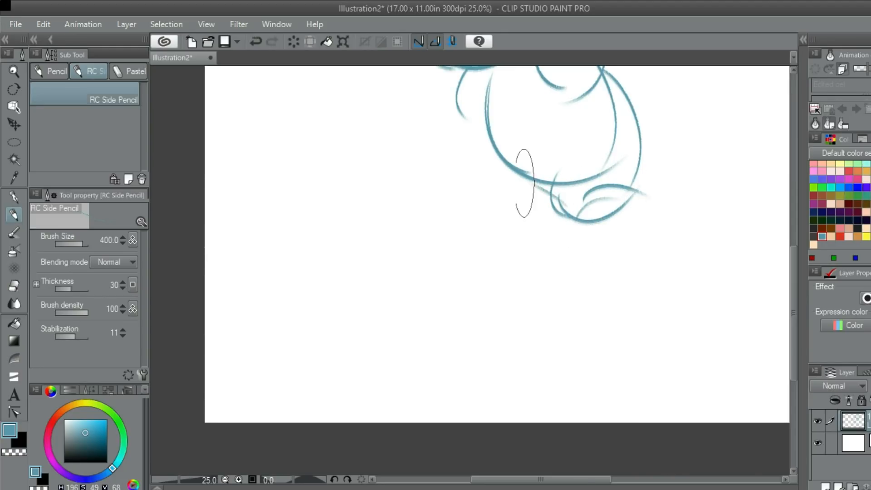
- Sketch the bent near leg with thigh lines from the hip and curved shin lines angling backward
left_click_drag(582, 187, 526, 245)
key("ctrl+z")
left_click_drag(591, 186, 522, 254)
key("ctrl+z")
mouse_move(590, 187)
left_mouse_down()
mouse_move(572, 193)
mouse_move(539, 239)
mouse_move(578, 295)
left_mouse_up()
key("ctrl+z")
mouse_move(523, 246)
left_mouse_down()
mouse_move(589, 304)
mouse_move(613, 310)
left_mouse_up()
mouse_move(628, 190)
left_mouse_down()
mouse_move(568, 235)
mouse_move(579, 252)
mouse_move(618, 193)
mouse_move(566, 265)
mouse_move(564, 253)
mouse_move(618, 303)
left_mouse_up()
key("ctrl+z")
left_click_drag(562, 262, 619, 302)
- Sketch the bent far leg with a forward-reaching thigh, a curved knee and a shin, redoing misplaced strokes
mouse_move(531, 166)
left_mouse_down()
mouse_move(583, 187)
mouse_move(522, 206)
left_mouse_up()
key("ctrl+z")
mouse_move(590, 199)
left_mouse_down()
mouse_move(519, 247)
mouse_move(536, 278)
mouse_move(571, 288)
mouse_move(502, 213)
mouse_move(513, 215)
mouse_move(531, 270)
mouse_move(554, 292)
left_mouse_up()
key("ctrl+z")
key("ctrl+z")
key("ctrl+z")
scroll(553, 291, "up", 4)
scroll(554, 292, "up", 2)
scroll(580, 181, "down", 8)
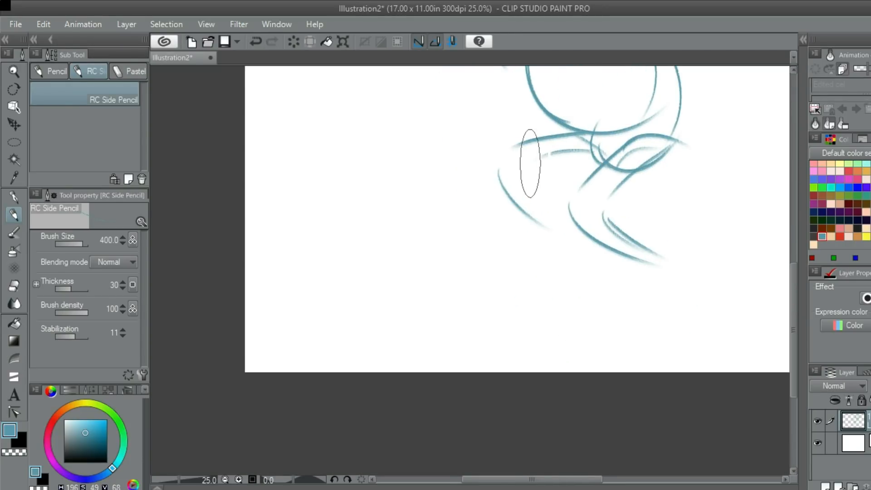
key("ctrl+z")
mouse_move(604, 163)
left_mouse_down()
mouse_move(530, 161)
mouse_move(565, 222)
left_mouse_up()
key("ctrl+z")
left_click_drag(528, 181, 566, 149)
key("ctrl+z")
mouse_move(527, 178)
left_mouse_down()
mouse_move(605, 171)
mouse_move(608, 117)
left_mouse_up()
- Draw the near foot as a flat pointed wedge with top, sole and heel lines below the shin
mouse_move(620, 204)
left_mouse_down()
mouse_move(564, 208)
mouse_move(607, 204)
mouse_move(535, 222)
left_mouse_up()
key("ctrl+z")
left_click_drag(544, 242, 633, 227)
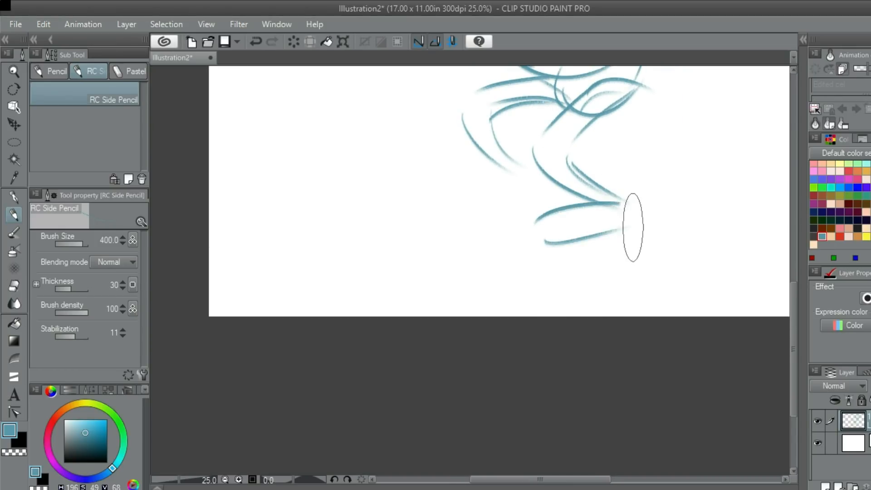
key("ctrl+z")
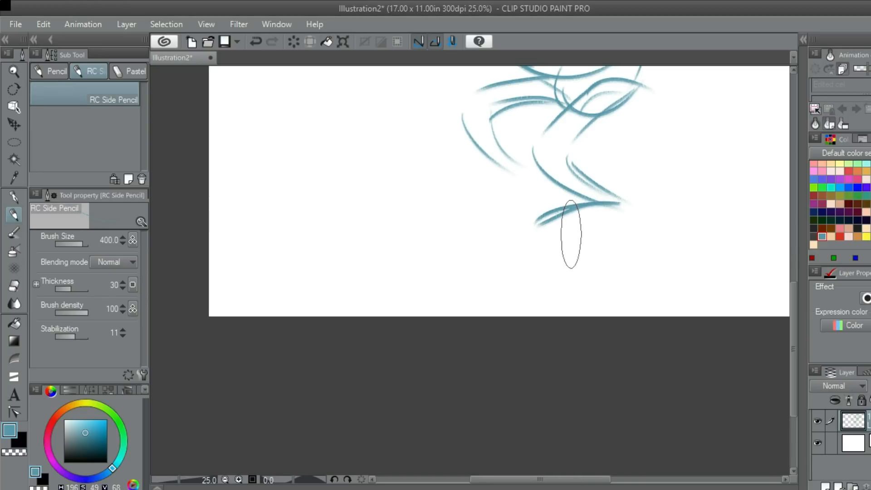
mouse_move(546, 234)
left_mouse_down()
mouse_move(642, 225)
mouse_move(587, 180)
left_mouse_up()
key("ctrl+z")
mouse_move(562, 215)
left_mouse_down()
mouse_move(596, 231)
mouse_move(595, 244)
left_mouse_up()
- Draw the far foot's arched top and sole line, and redraw the back curve of the far shin
left_click(525, 217)
key("ctrl+z")
mouse_move(559, 207)
left_mouse_down()
mouse_move(461, 211)
mouse_move(470, 213)
left_mouse_up()
key("ctrl+z")
key("ctrl+z")
left_click_drag(543, 199, 468, 194)
key("ctrl+z")
mouse_move(544, 201)
left_mouse_down()
mouse_move(462, 244)
mouse_move(552, 233)
mouse_move(503, 225)
mouse_move(540, 201)
mouse_move(476, 197)
left_mouse_up()
key("ctrl+z")
key("ctrl+z")
mouse_move(476, 226)
left_mouse_down()
mouse_move(552, 217)
mouse_move(522, 223)
mouse_move(585, 229)
mouse_move(584, 209)
mouse_move(531, 151)
left_mouse_up()
key("ctrl+z")
- Draw the upper edge of the near arm as a long curve from the shoulder down across the torso
key("ctrl+z")
left_click_drag(566, 199, 532, 146)
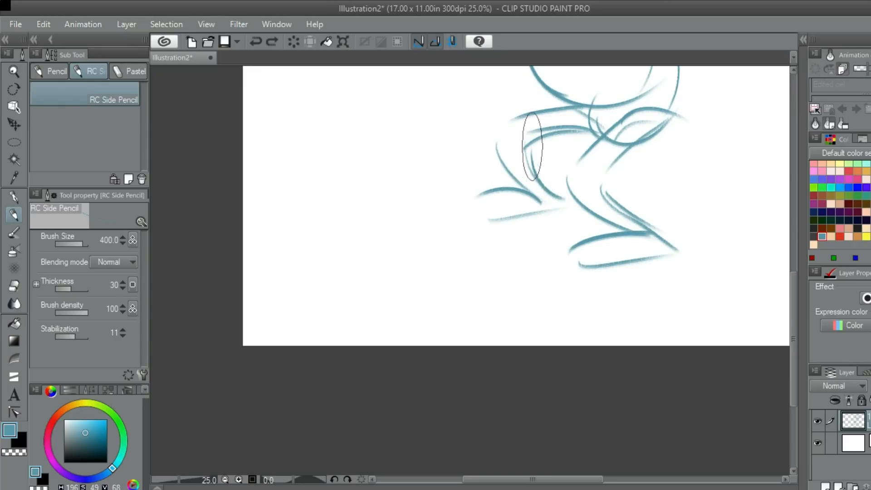
scroll(721, 109, "down", 3)
mouse_move(714, 77)
left_mouse_down()
mouse_move(695, 106)
mouse_move(707, 95)
mouse_move(784, 128)
mouse_move(770, 105)
mouse_move(758, 110)
left_mouse_up()
scroll(694, 86, "up", 3)
left_click_drag(653, 99, 570, 215)
- Draw the lower edge of the near arm as a second diagonal curve across the torso, retrying its placement
key("ctrl+z")
left_click_drag(633, 97, 522, 220)
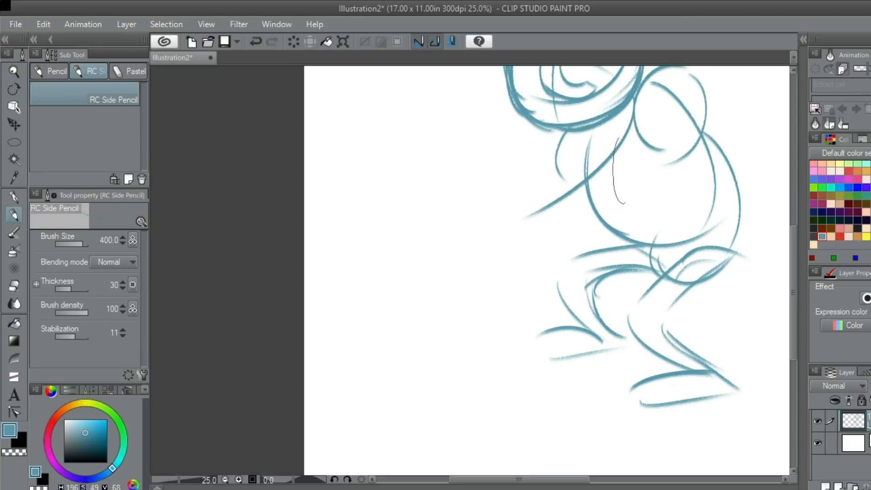
left_click_drag(698, 138, 537, 265)
key("ctrl+z")
mouse_move(699, 140)
left_mouse_down()
mouse_move(569, 223)
mouse_move(578, 219)
mouse_move(566, 177)
left_mouse_up()
key("ctrl+z")
key("ctrl+z")
mouse_move(645, 97)
left_mouse_down()
mouse_move(615, 150)
mouse_move(561, 207)
left_mouse_up()
left_click_drag(703, 132, 544, 238)
- Sketch the slanted top edge and the side edges of a large box shape in front of the arm
key("ctrl+z")
left_click_drag(707, 136, 558, 220)
mouse_move(545, 211)
left_mouse_down()
mouse_move(579, 215)
mouse_move(570, 188)
mouse_move(550, 180)
mouse_move(578, 199)
left_mouse_up()
key("ctrl+z")
key("ctrl+z")
mouse_move(490, 201)
left_mouse_down()
mouse_move(608, 164)
mouse_move(595, 165)
mouse_move(592, 260)
left_mouse_up()
- Close the box shape with two slanted bottom lines and reinforce its right edge
key("ctrl+z")
key("ctrl+z")
left_click_drag(592, 164, 592, 258)
mouse_move(475, 204)
left_mouse_down()
mouse_move(482, 299)
mouse_move(589, 270)
left_mouse_up()
key("ctrl+z")
mouse_move(492, 291)
left_mouse_down()
mouse_move(601, 272)
mouse_move(573, 173)
left_mouse_up()
key("ctrl+z")
mouse_move(574, 271)
left_mouse_down()
mouse_move(571, 167)
mouse_move(576, 267)
mouse_move(500, 290)
left_mouse_up()
key("ctrl+z")
key("ctrl+z")
left_click_drag(582, 266, 498, 276)
key("ctrl+z")
left_click_drag(587, 261, 447, 324)
key("ctrl+z")
left_click_drag(585, 263, 456, 291)
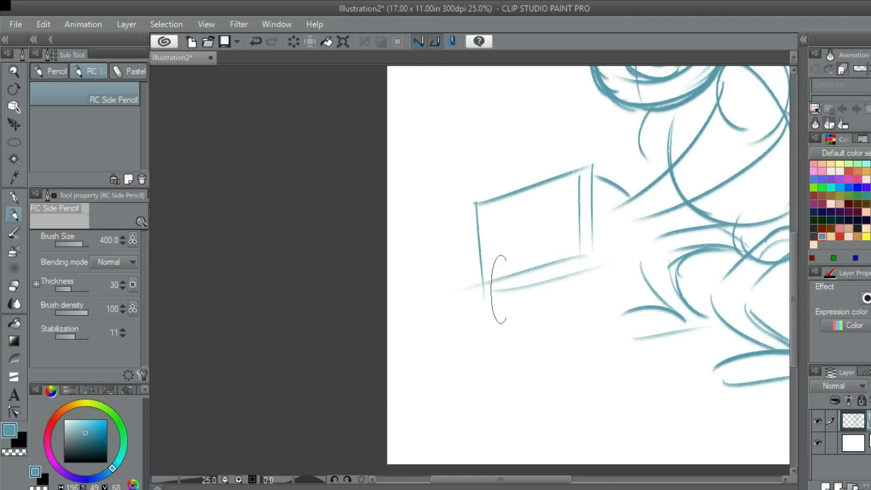
left_click_drag(594, 258, 582, 185)
left_click_drag(615, 214, 613, 213)
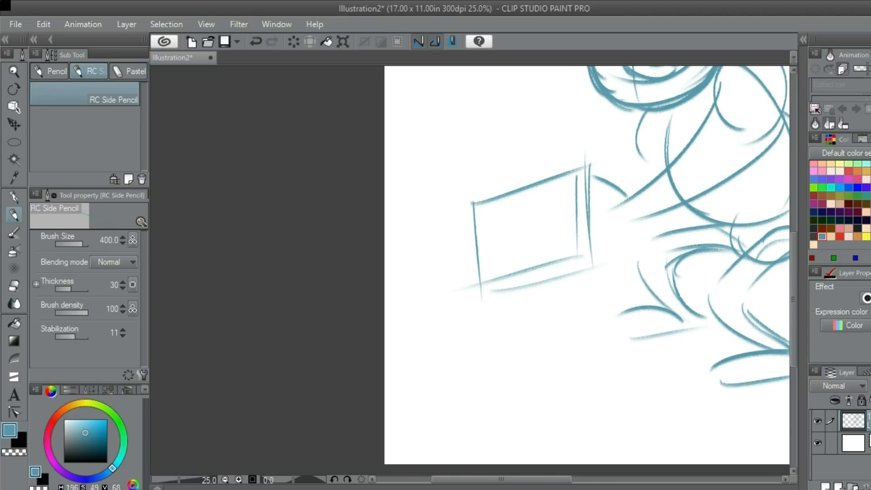
- Connect the near arm to the box shape with curved upper and lower strokes
mouse_move(597, 176)
left_mouse_down()
mouse_move(625, 202)
mouse_move(572, 180)
left_mouse_up()
key("ctrl+z")
left_click_drag(652, 216, 586, 235)
mouse_move(652, 213)
left_mouse_down()
mouse_move(591, 278)
mouse_move(628, 275)
left_mouse_up()
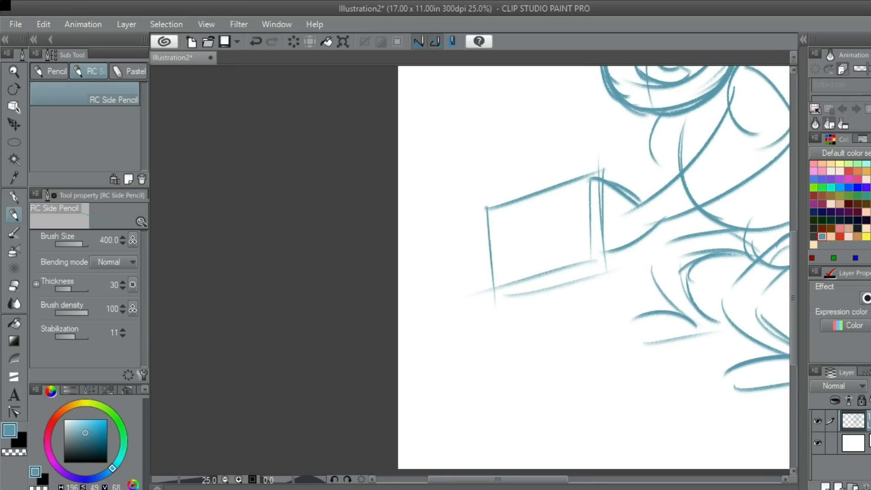
- Draw the near hand as a curved shape over the box's edge and mirror the canvas view horizontally
key("ctrl+z")
mouse_move(595, 181)
left_mouse_down()
mouse_move(566, 201)
mouse_move(617, 211)
mouse_move(624, 204)
mouse_move(641, 218)
mouse_move(609, 208)
left_mouse_up()
key("ctrl+z")
key("h")
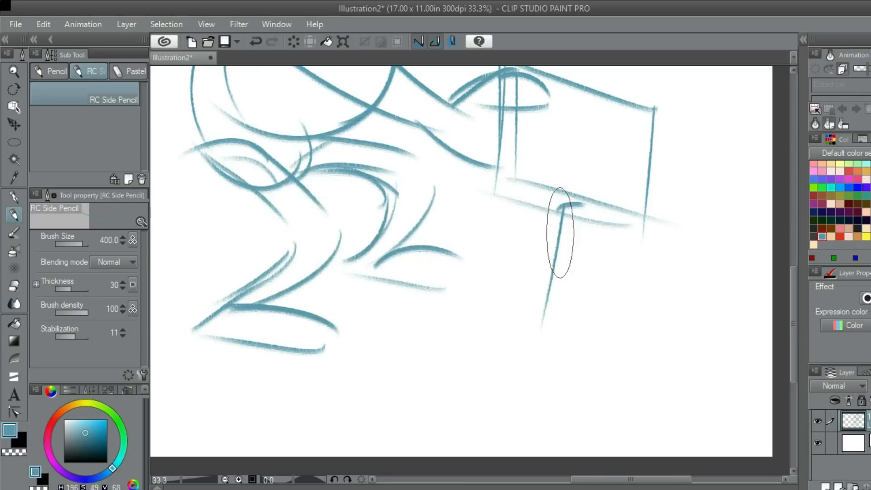
- Draw a post beneath the box with two long slanted lines and a short cap at its upper end
key("ctrl+z")
left_click_drag(560, 208, 538, 328)
left_click_drag(579, 217, 566, 368)
mouse_move(549, 154)
left_mouse_down()
mouse_move(571, 211)
mouse_move(612, 236)
left_mouse_up()
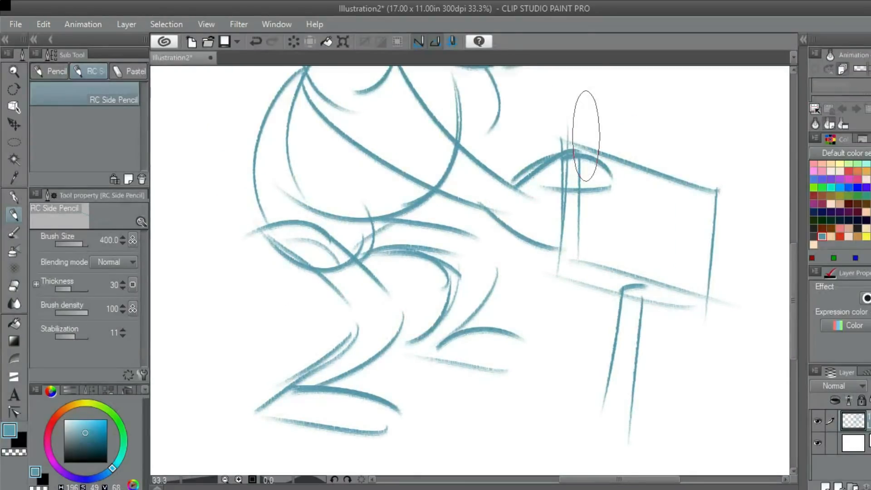
- Sketch a small rectangular tab on the slanted upper edge of the box
mouse_move(586, 136)
left_mouse_down()
mouse_move(543, 105)
mouse_move(578, 114)
left_mouse_up()
left_click_drag(580, 179, 584, 176)
mouse_move(643, 156)
left_mouse_down()
mouse_move(621, 169)
mouse_move(607, 141)
mouse_move(612, 184)
left_mouse_up()
mouse_move(602, 152)
left_mouse_down()
mouse_move(600, 174)
mouse_move(604, 156)
mouse_move(634, 167)
mouse_move(628, 184)
mouse_move(625, 145)
mouse_move(610, 165)
mouse_move(647, 174)
left_mouse_up()
key("ctrl+z")
key("ctrl+z")
key("ctrl+z")
scroll(596, 162, "up", 1)
mouse_move(446, 208)
left_mouse_down()
mouse_move(526, 277)
mouse_move(544, 276)
left_mouse_up()
key("ctrl+z")
scroll(553, 277, "down", 4)
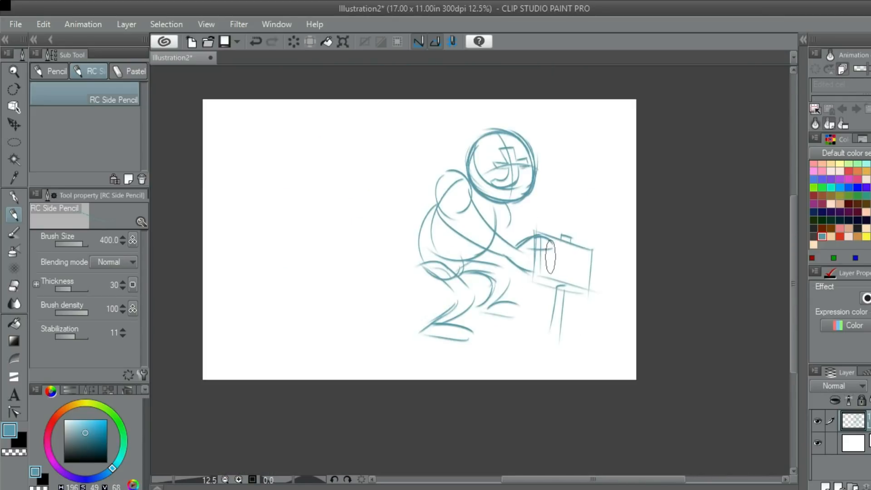
scroll(542, 204, "up", 3)
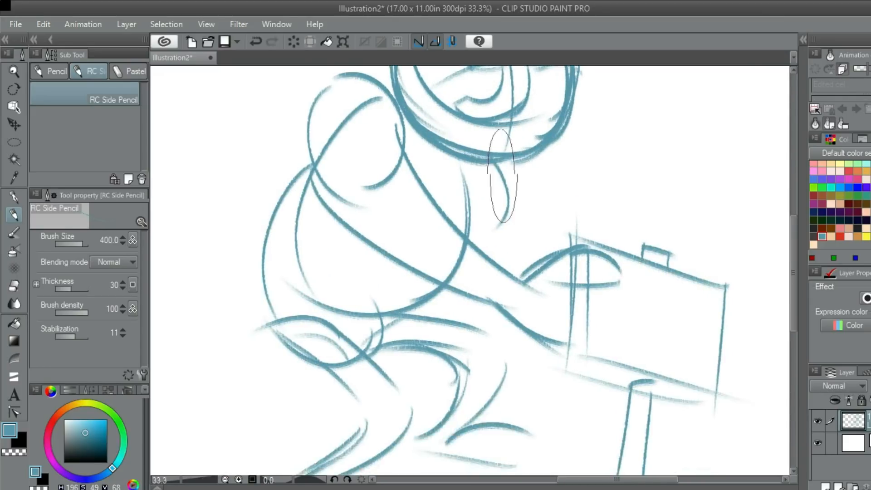
key("ctrl+z")
left_click_drag(480, 194, 428, 252)
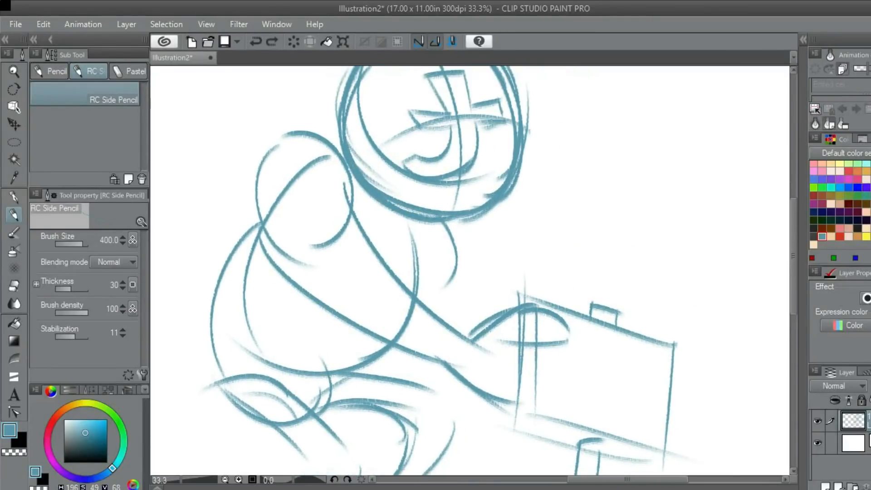
left_click_drag(507, 156, 663, 138)
key("ctrl+z")
left_click_drag(546, 168, 529, 154)
left_click_drag(589, 218, 565, 178)
key("ctrl+z")
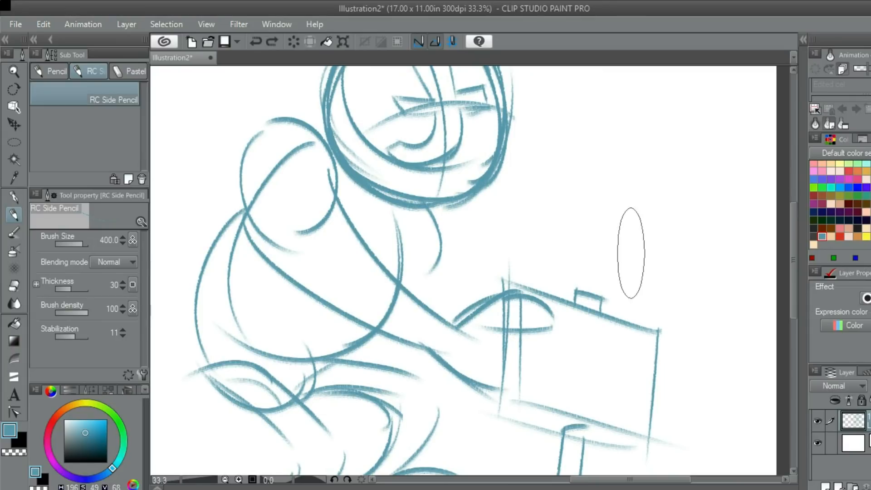
- Draw an upright square block with a small circle in its centre above the tab, retrying its edges
left_click_drag(567, 276, 573, 218)
mouse_move(561, 216)
left_mouse_down()
mouse_move(613, 224)
mouse_move(584, 227)
mouse_move(650, 223)
mouse_move(639, 119)
left_mouse_up()
key("ctrl+z")
left_click_drag(563, 222, 560, 138)
key("ctrl+z")
mouse_move(564, 222)
left_mouse_down()
mouse_move(567, 135)
mouse_move(638, 121)
left_mouse_up()
key("ctrl+z")
left_click_drag(552, 136, 647, 134)
key("ctrl+z")
mouse_move(556, 137)
left_mouse_down()
mouse_move(646, 119)
mouse_move(640, 240)
left_mouse_up()
mouse_move(580, 186)
left_mouse_down()
mouse_move(598, 158)
mouse_move(587, 175)
left_mouse_up()
key("ctrl+z")
key("ctrl+z")
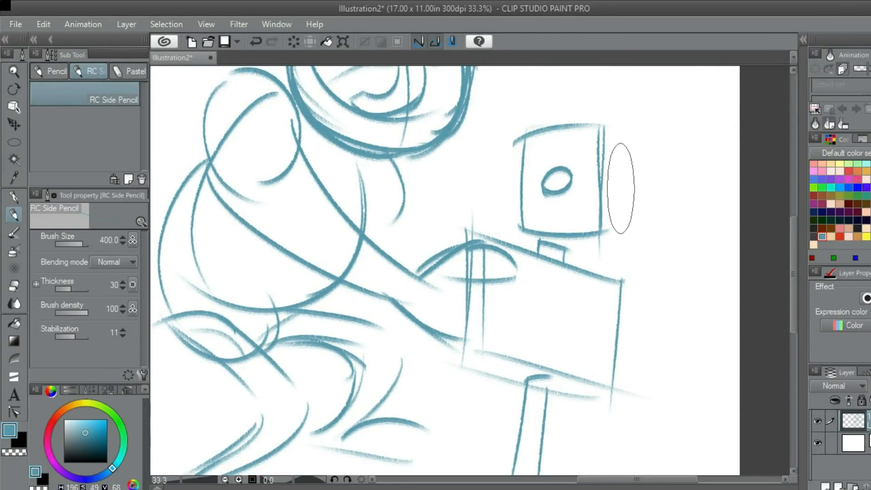
- Draw a slanted bar with a rounded end projecting from the outer side of the square block
left_click_drag(579, 155, 578, 161)
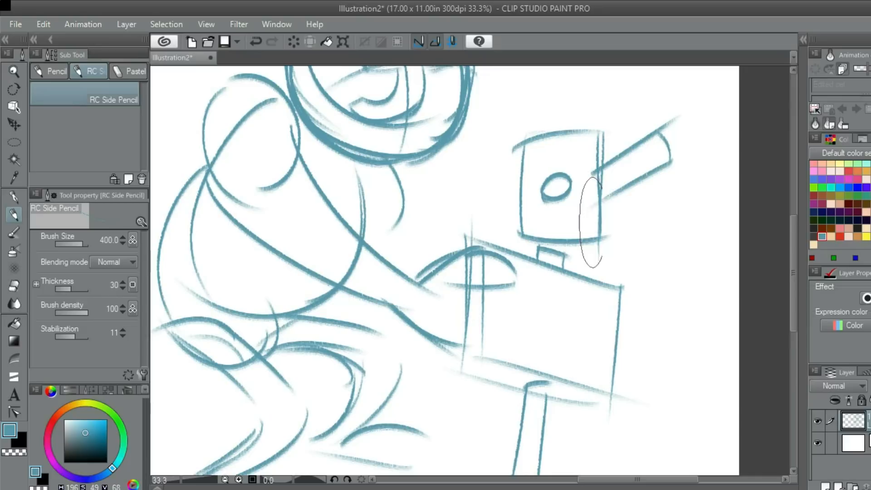
left_click_drag(619, 169, 638, 217)
mouse_move(486, 147)
left_mouse_down()
mouse_move(641, 171)
mouse_move(630, 121)
left_mouse_up()
key("ctrl+z")
- Sketch the far hand gripping the slanted bar, with curved fingers around its end and a thumb curve above
left_click_drag(618, 170, 620, 170)
left_click_drag(610, 201, 606, 197)
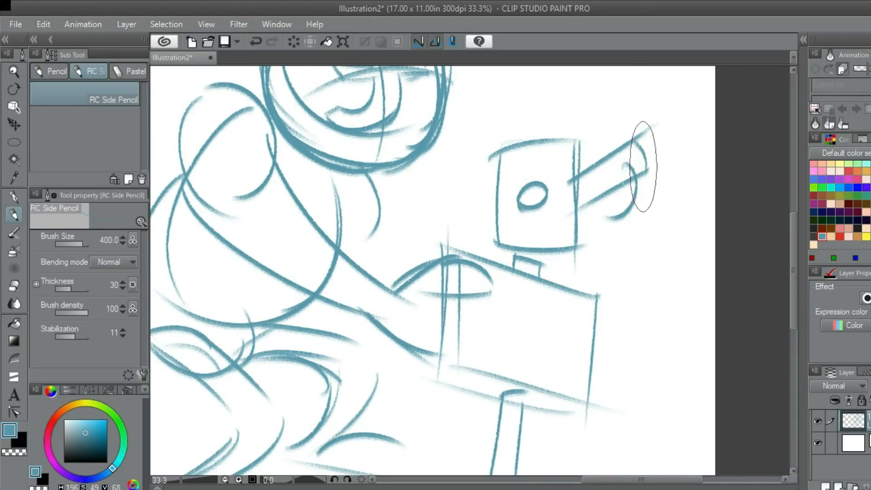
left_click_drag(653, 174, 640, 213)
key("ctrl+z")
left_click_drag(661, 157, 642, 213)
left_click_drag(590, 178, 598, 191)
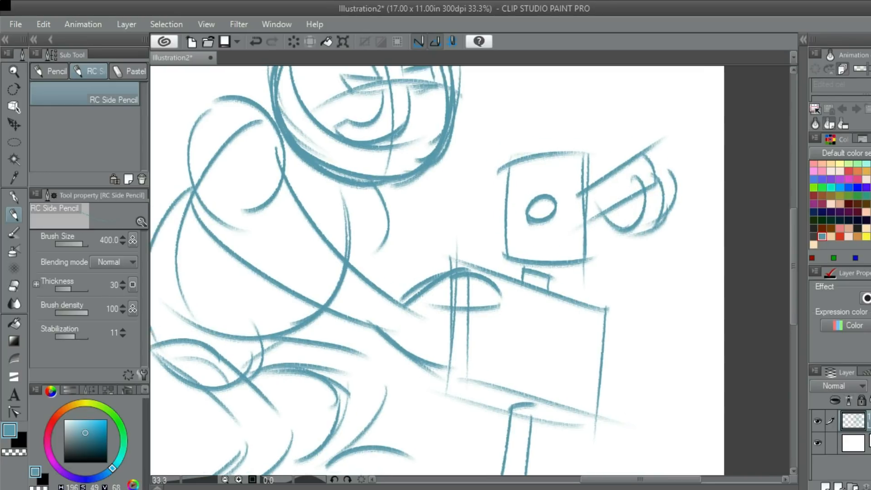
left_click_drag(621, 144, 637, 179)
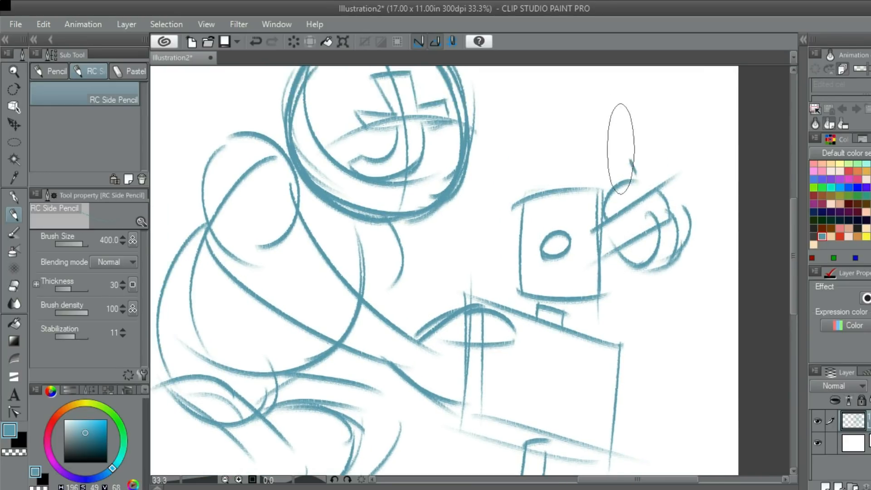
key("ctrl+z")
left_click_drag(592, 148, 626, 151)
- Draw the far arm as two long arcs running from the head to the gripping hand, retrying the upper arc
left_click_drag(662, 179, 471, 160)
key("ctrl+z")
left_click_drag(663, 185, 485, 196)
left_click_drag(504, 135, 631, 139)
key("ctrl+z")
left_click_drag(509, 131, 722, 195)
key("ctrl+z")
left_click_drag(486, 122, 674, 176)
key("ctrl+z")
mouse_move(495, 125)
left_mouse_down()
mouse_move(673, 180)
mouse_move(616, 129)
mouse_move(665, 161)
left_mouse_up()
key("ctrl+z")
key("ctrl+z")
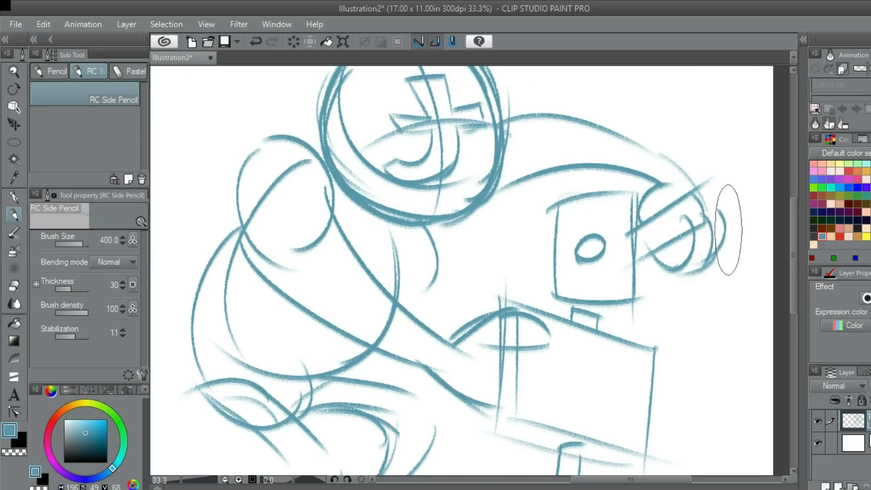
- Extend the far arm's upper contour down over the wrist to the back of the gripping hand
scroll(699, 186, "down", 1)
scroll(653, 148, "up", 2)
left_click_drag(639, 140, 705, 222)
key("ctrl+z")
mouse_move(639, 142)
left_mouse_down()
mouse_move(719, 231)
mouse_move(680, 212)
left_mouse_up()
scroll(671, 230, "down", 2)
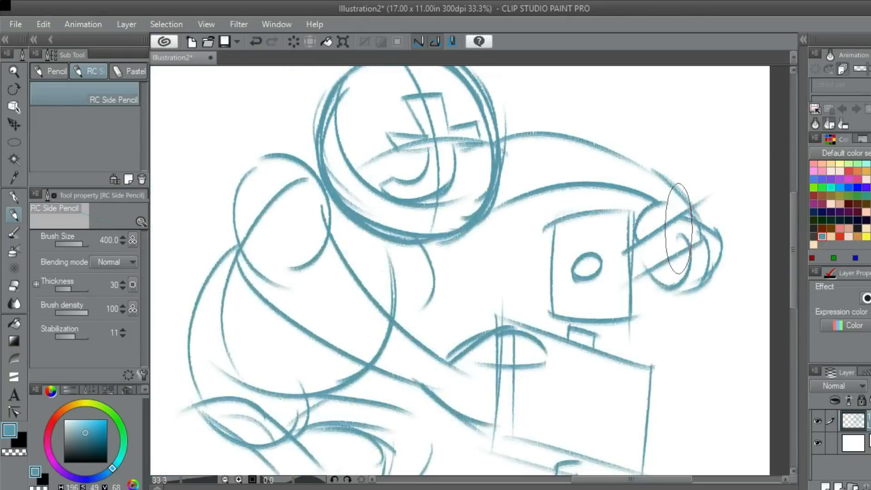
scroll(635, 182, "up", 1)
scroll(632, 217, "up", 2)
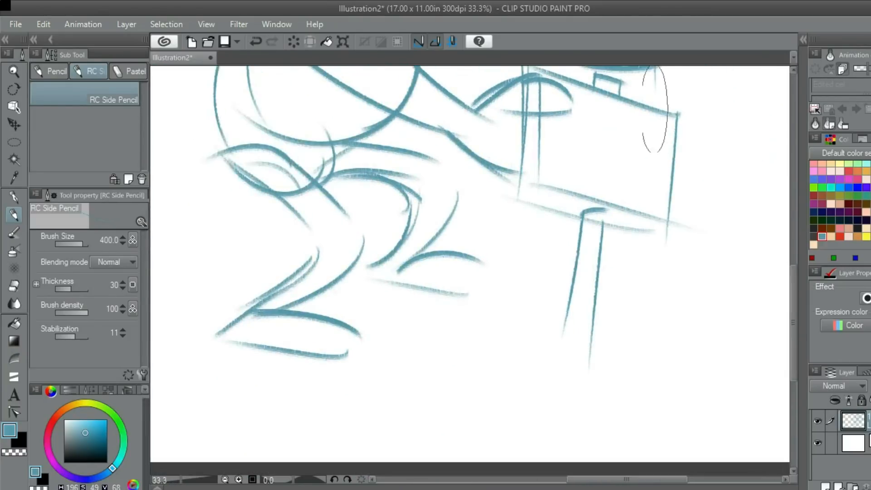
scroll(632, 218, "up", 1)
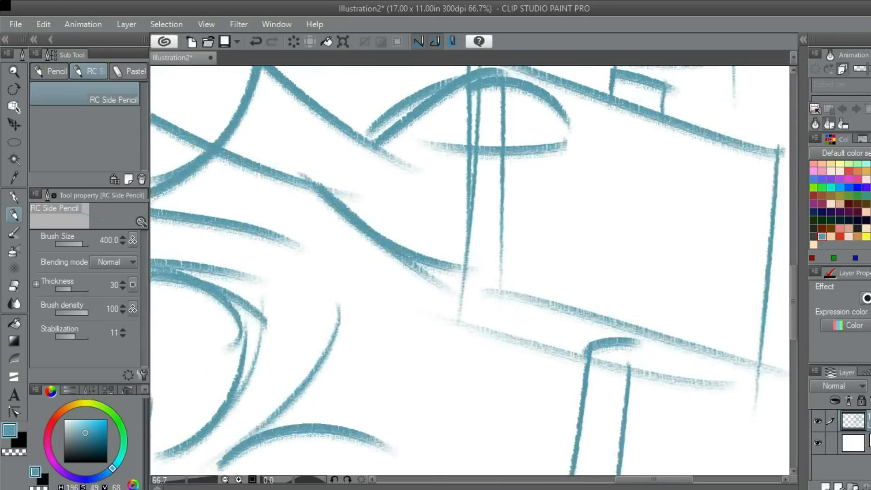
left_click_drag(563, 168, 542, 229)
key("ctrl+z")
left_click_drag(585, 159, 552, 175)
left_click_drag(576, 109, 651, 120)
scroll(655, 150, "down", 3)
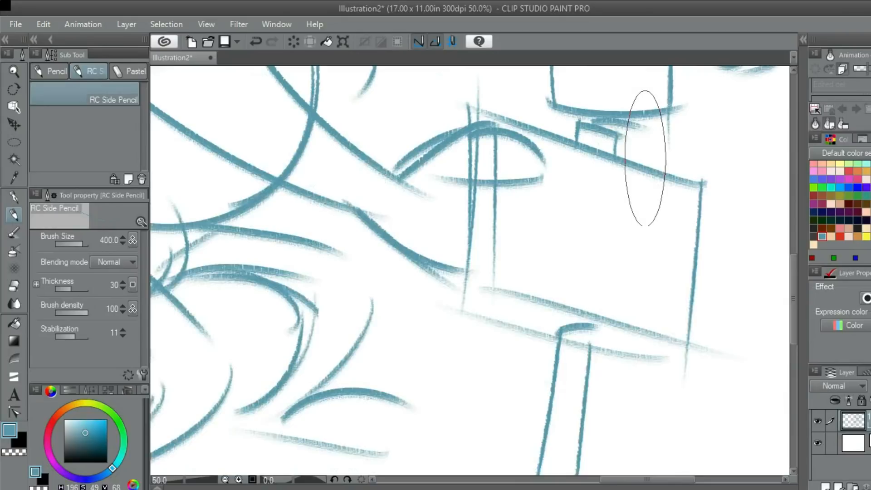
key("ctrl+z")
scroll(657, 145, "down", 4)
scroll(658, 141, "up", 6)
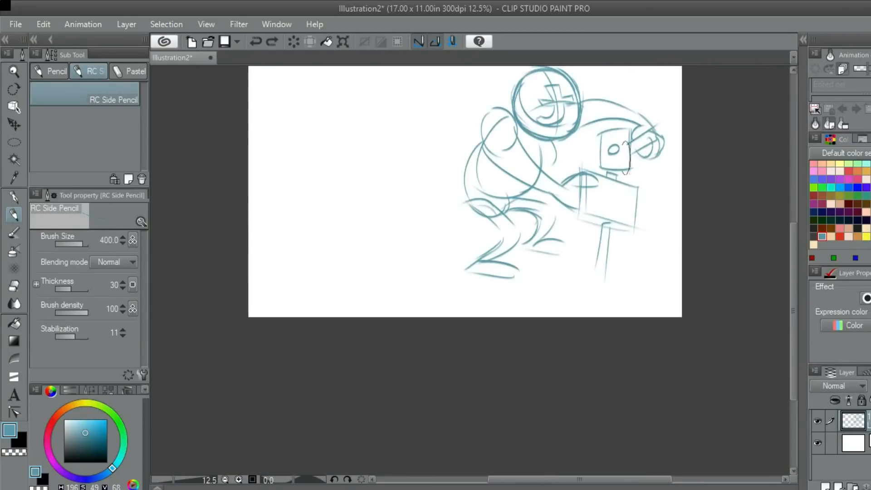
left_click_drag(616, 166, 555, 288)
key("ctrl+z")
mouse_move(599, 114)
left_mouse_down()
mouse_move(618, 225)
mouse_move(504, 301)
left_mouse_up()
scroll(384, 259, "down", 3)
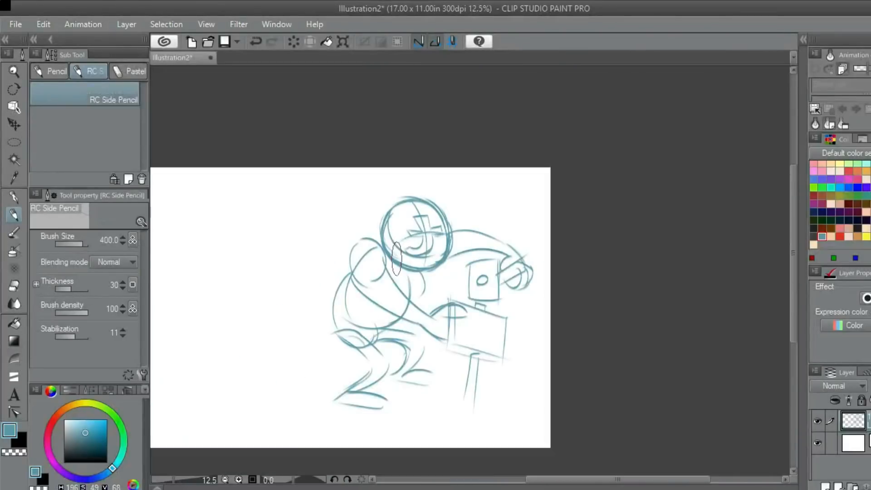
- Hand-letter "No Fun" across the upper part of the box's front face
scroll(495, 186, "up", 3)
left_click_drag(484, 213, 649, 166)
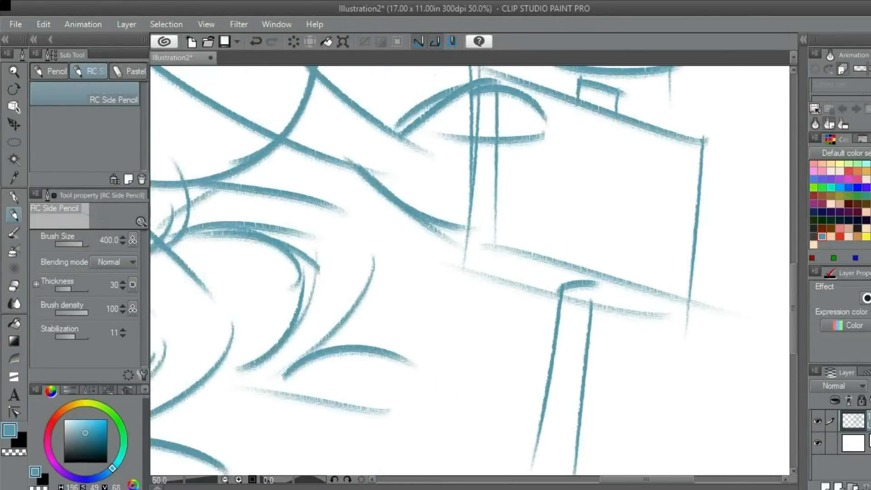
scroll(574, 109, "up", 1)
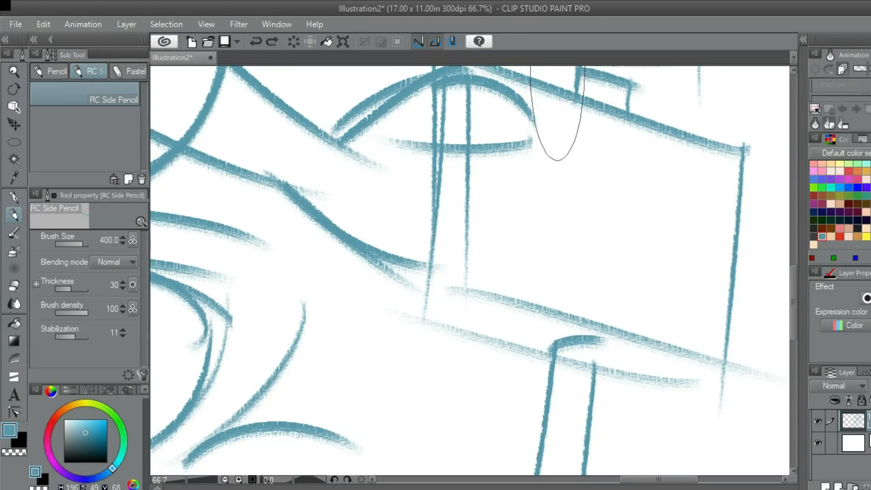
left_click_drag(562, 148, 574, 147)
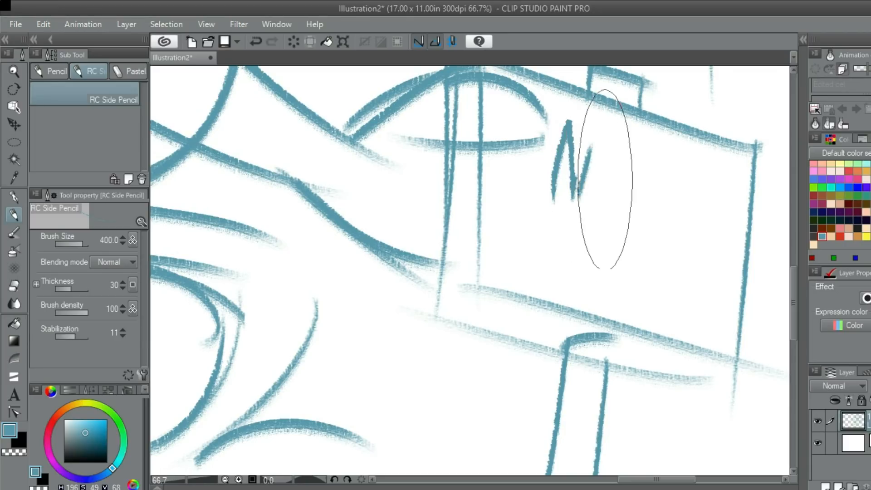
mouse_move(602, 188)
left_mouse_down()
mouse_move(601, 200)
mouse_move(697, 117)
mouse_move(614, 170)
mouse_move(642, 165)
left_mouse_up()
left_click_drag(501, 182, 543, 184)
key("ctrl+z")
left_click_drag(639, 171, 618, 173)
mouse_move(657, 115)
left_mouse_down()
mouse_move(646, 192)
mouse_move(702, 129)
mouse_move(684, 128)
mouse_move(695, 130)
left_mouse_up()
key("ctrl+z")
mouse_move(651, 152)
left_mouse_down()
mouse_move(687, 162)
mouse_move(700, 189)
mouse_move(706, 173)
mouse_move(695, 172)
mouse_move(694, 215)
left_mouse_up()
mouse_move(709, 167)
left_mouse_down()
mouse_move(702, 210)
mouse_move(719, 210)
left_mouse_up()
mouse_move(642, 256)
left_mouse_down()
mouse_move(698, 219)
mouse_move(737, 247)
left_mouse_up()
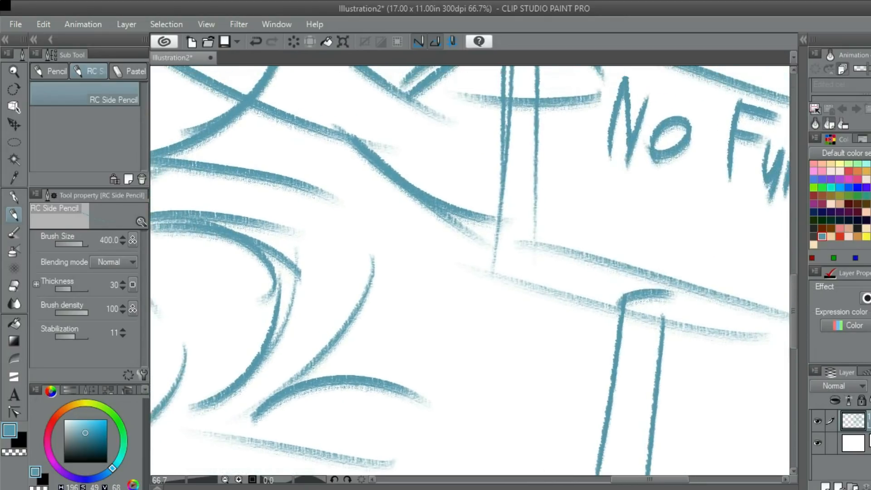
- Retrace the inner vertical edge of the sign beside the hand with a darker stroke
left_click_drag(537, 165, 529, 206)
left_click_drag(529, 128, 521, 297)
key("ctrl+z")
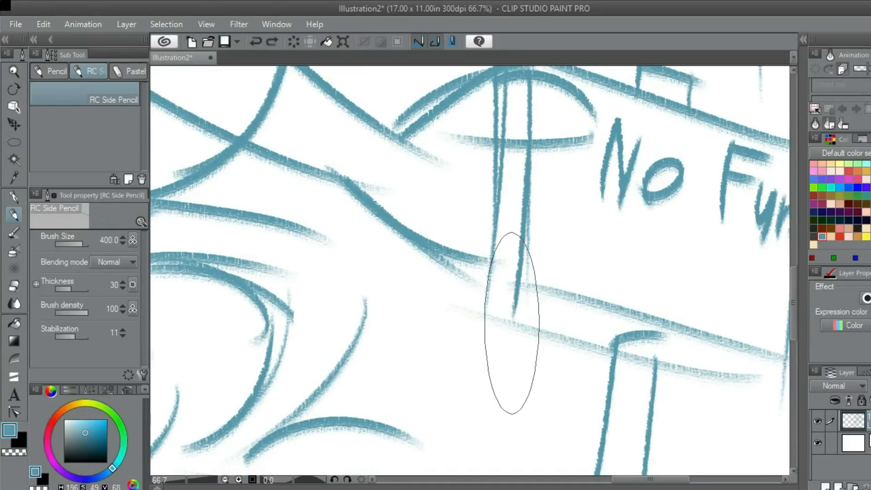
mouse_move(519, 281)
left_mouse_down()
mouse_move(499, 206)
mouse_move(739, 254)
mouse_move(544, 259)
mouse_move(529, 295)
left_mouse_up()
- Retrace the sign's two slanted bottom edges with darker strokes
left_click_drag(603, 87, 562, 247)
key("ctrl+z")
mouse_move(591, 119)
left_mouse_down()
mouse_move(573, 327)
mouse_move(650, 283)
left_mouse_up()
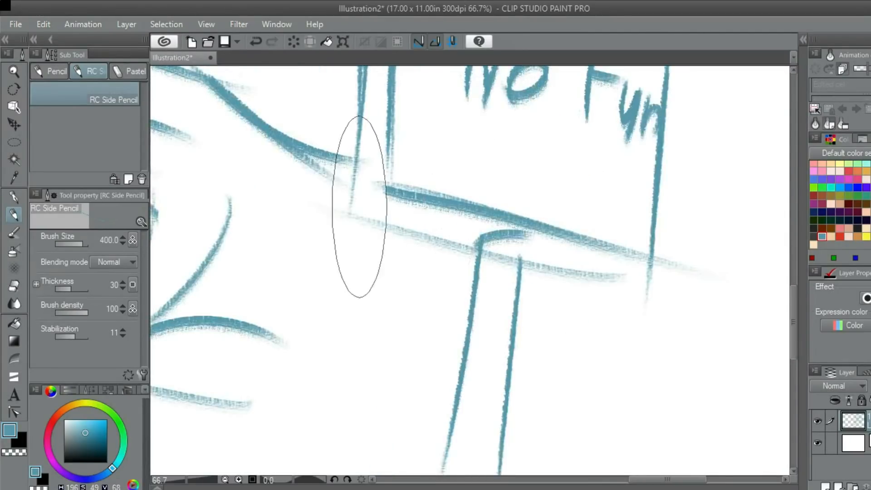
key("ctrl+z")
mouse_move(357, 215)
left_mouse_down()
mouse_move(433, 262)
mouse_move(441, 231)
mouse_move(493, 250)
left_mouse_up()
key("ctrl+z")
mouse_move(359, 219)
left_mouse_down()
mouse_move(633, 287)
mouse_move(660, 269)
left_mouse_up()
scroll(654, 276, "down", 1)
scroll(654, 276, "down", 2)
scroll(622, 225, "up", 3)
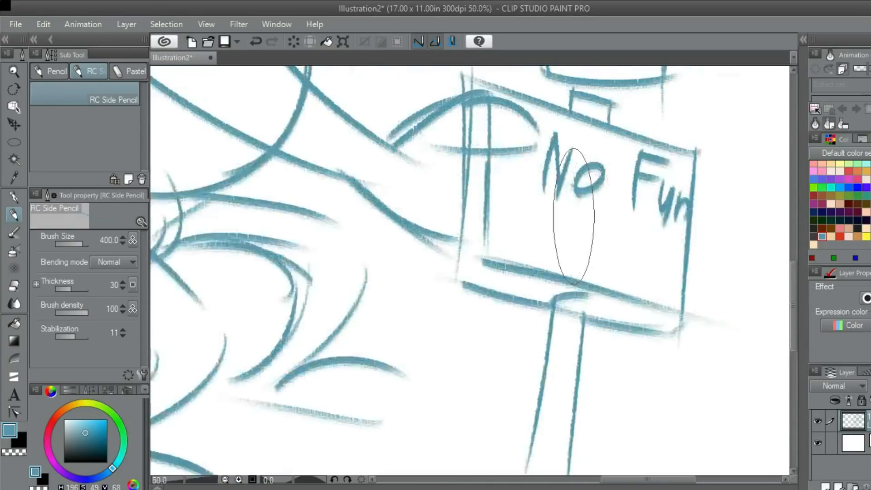
- Hand-letter "Allowed" beneath "No Fun" on the sign
left_click_drag(539, 218, 585, 163)
left_click_drag(530, 187, 583, 129)
key("ctrl+z")
left_click_drag(584, 132, 595, 232)
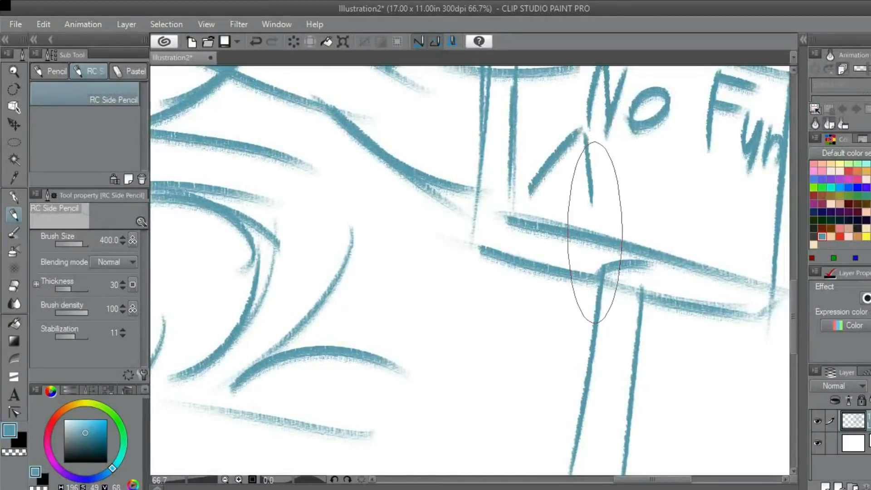
left_click_drag(547, 182, 594, 184)
mouse_move(624, 154)
left_mouse_down()
mouse_move(621, 213)
mouse_move(656, 225)
mouse_move(605, 166)
left_mouse_up()
left_click_drag(649, 135, 657, 189)
key("ctrl+z")
mouse_move(652, 136)
left_mouse_down()
mouse_move(665, 161)
mouse_move(644, 185)
mouse_move(654, 150)
mouse_move(656, 185)
mouse_move(675, 158)
mouse_move(680, 183)
left_mouse_up()
key("ctrl+z")
mouse_move(692, 150)
left_mouse_down()
mouse_move(675, 170)
mouse_move(704, 183)
left_mouse_up()
mouse_move(701, 164)
left_mouse_down()
mouse_move(707, 168)
mouse_move(686, 202)
mouse_move(621, 280)
left_mouse_up()
scroll(728, 163, "down", 5)
scroll(532, 252, "up", 2)
scroll(632, 234, "down", 2)
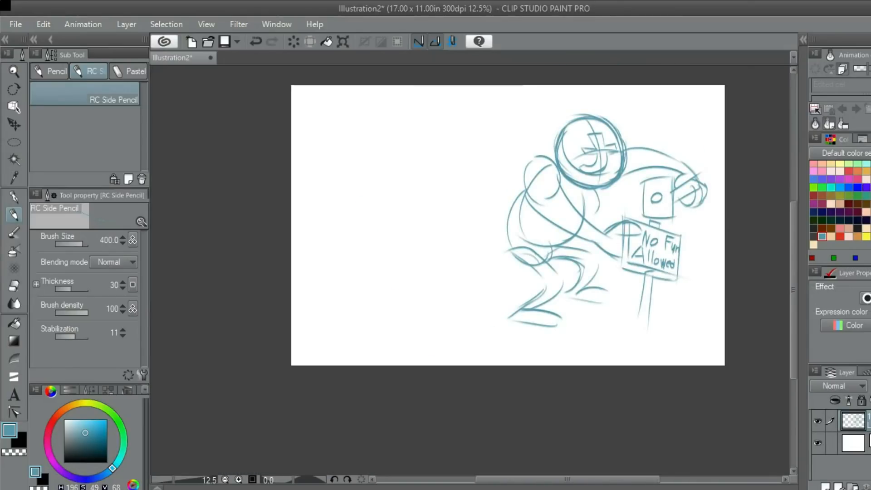
- Move the sketch layer toward the canvas centre and enlarge it proportionally to 110%
key("k")
mouse_move(571, 227)
left_mouse_down()
mouse_move(481, 240)
mouse_move(475, 231)
left_mouse_up()
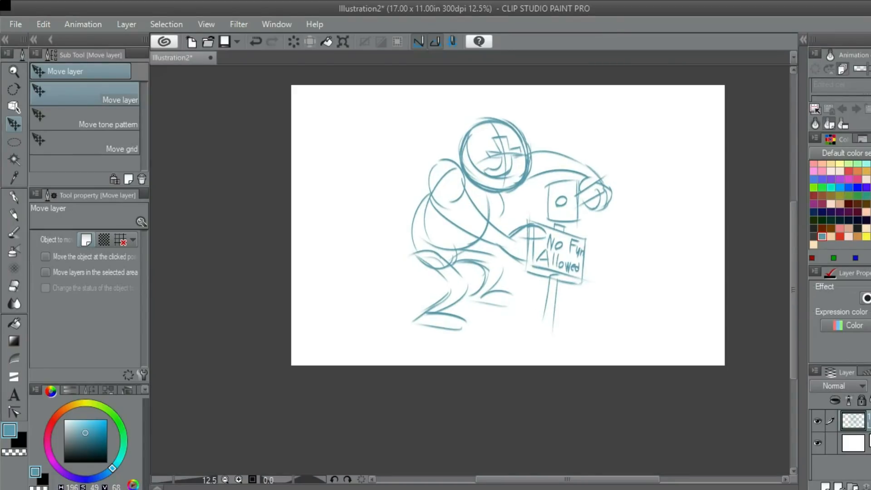
key("ctrl+t")
left_click_drag(612, 117, 630, 98)
mouse_move(544, 218)
left_mouse_down()
mouse_move(562, 215)
mouse_move(552, 220)
left_mouse_up()
left_click_drag(639, 100, 640, 97)
left_click_drag(552, 220, 565, 221)
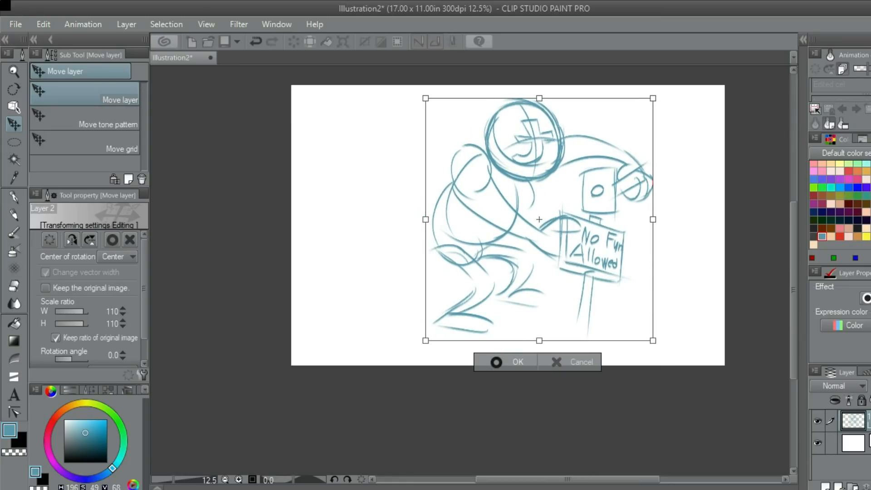
key("Return")
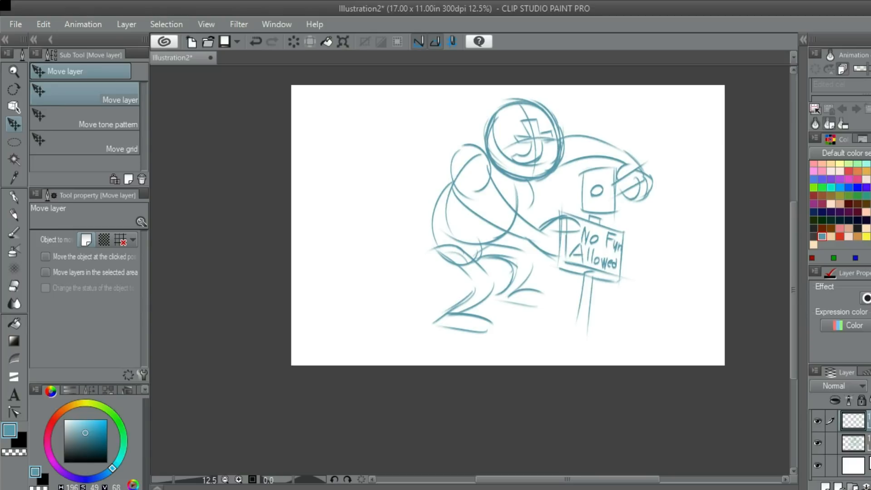
- Set the drawing colour to red and fade the blue sketch layer beneath the new empty layer
left_click(839, 237)
left_click_drag(508, 245, 520, 218)
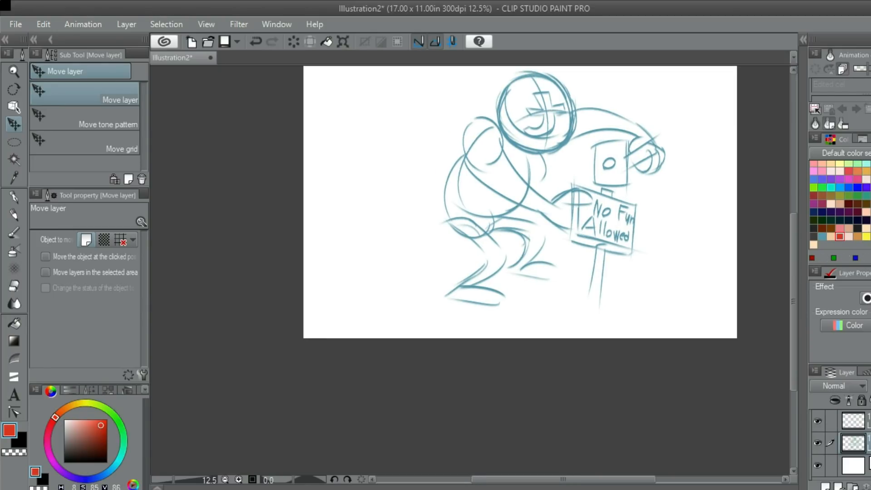
left_click_drag(870, 386, 869, 385)
left_click_drag(508, 204, 555, 255)
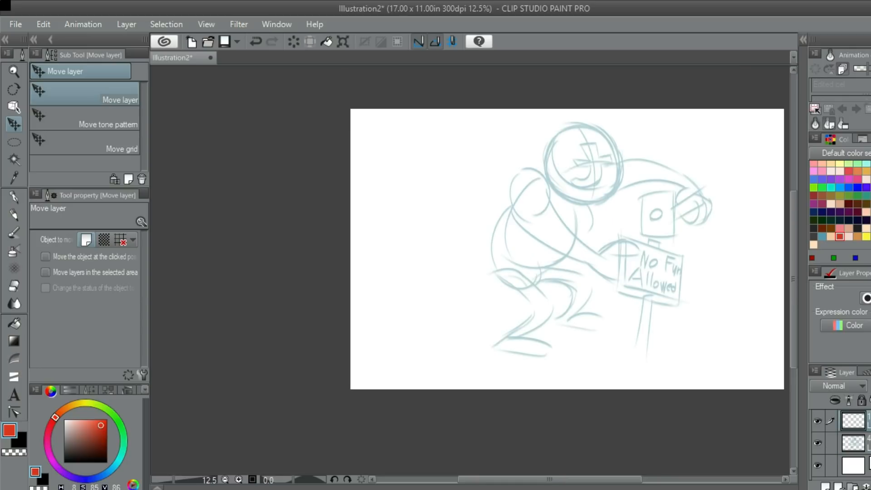
- With the RC Side Pencil, trace in red the shoulder and outer edge of the arm reaching toward the sign
scroll(507, 184, "up", 3)
key("p")
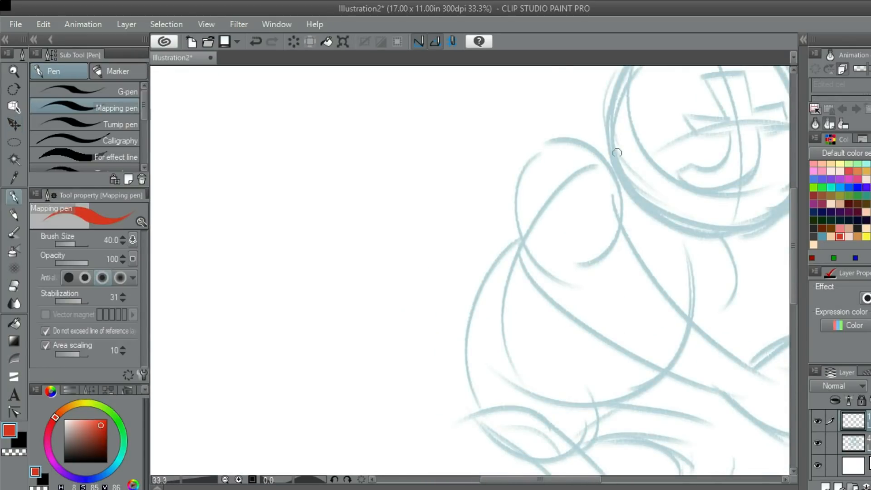
key("p")
mouse_move(631, 189)
left_mouse_down()
mouse_move(612, 132)
mouse_move(523, 106)
mouse_move(536, 269)
left_mouse_up()
key("ctrl+z")
key("ctrl+z")
left_click_drag(537, 105, 585, 281)
key("ctrl+z")
left_click_drag(506, 151, 679, 349)
key("ctrl+z")
mouse_move(506, 108)
left_mouse_down()
mouse_move(555, 254)
mouse_move(643, 314)
mouse_move(612, 310)
left_mouse_up()
- Trace in red the inner edge of the sign-holding arm from the armpit toward the elbow
key("ctrl+z")
left_click_drag(536, 103, 626, 273)
key("ctrl+z")
left_click_drag(547, 142, 671, 284)
scroll(614, 196, "down", 5)
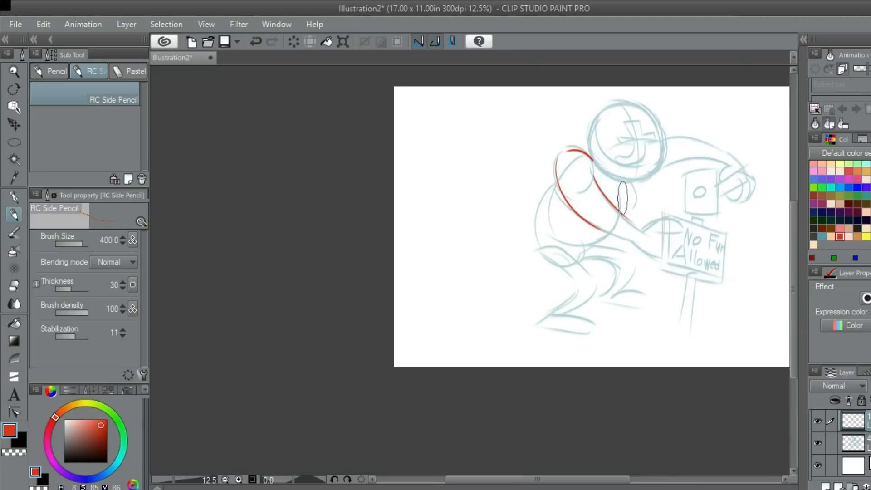
- Extend the inner edge of the sign-holding arm in red down to the wrist
scroll(544, 138, "up", 5)
left_click_drag(509, 154, 474, 57)
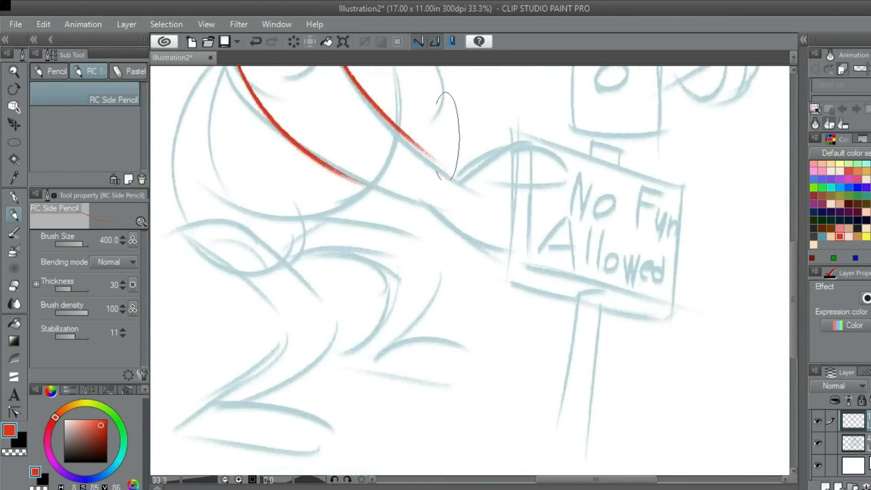
scroll(451, 318, "up", 1)
key("ctrl+z")
mouse_move(405, 153)
left_mouse_down()
mouse_move(432, 187)
mouse_move(480, 215)
mouse_move(479, 203)
mouse_move(526, 194)
left_mouse_up()
key("ctrl+z")
key("ctrl+z")
mouse_move(468, 197)
left_mouse_down()
mouse_move(563, 112)
mouse_move(562, 196)
left_mouse_up()
- Trace in red the rounded thumb that overlaps the sign's upper left corner
key("ctrl+z")
left_click_drag(543, 162, 559, 197)
mouse_move(474, 221)
left_mouse_down()
mouse_move(490, 188)
mouse_move(590, 120)
left_mouse_up()
key("ctrl+z")
key("ctrl+z")
key("ctrl+z")
key("ctrl+z")
mouse_move(484, 161)
left_mouse_down()
mouse_move(590, 120)
mouse_move(624, 155)
left_mouse_up()
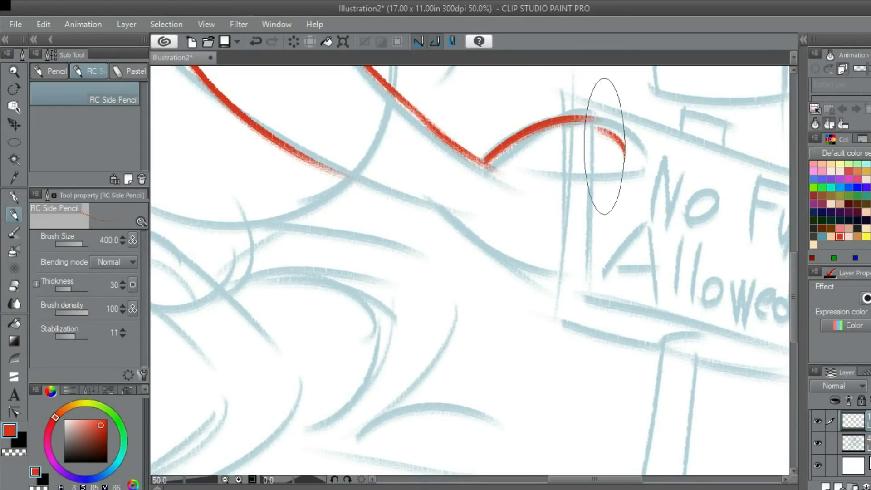
- Trace the forearm's lower edge and the rounded underside of the hand at the sign, closing it at the thumb
key("ctrl+z")
left_click_drag(590, 119, 550, 167)
mouse_move(441, 190)
left_mouse_down()
mouse_move(479, 179)
mouse_move(552, 202)
mouse_move(552, 222)
mouse_move(489, 166)
left_mouse_up()
key("ctrl+z")
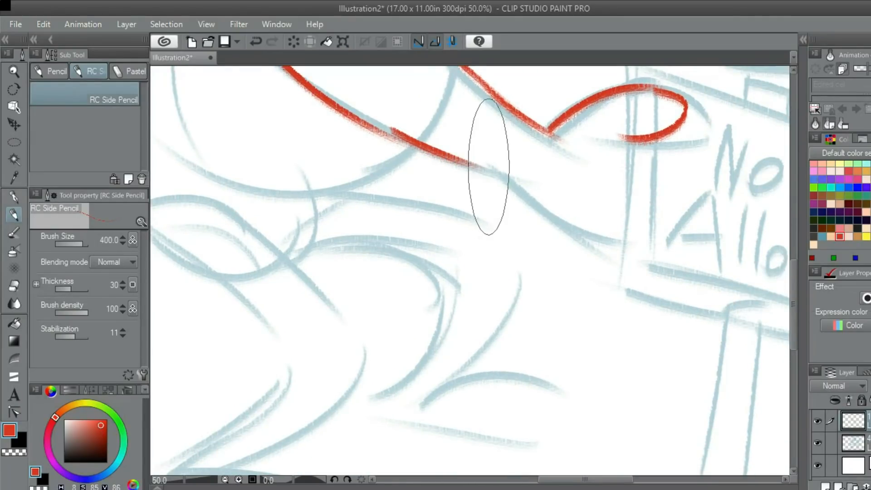
left_click_drag(499, 165, 627, 250)
left_click_drag(749, 258, 522, 201)
mouse_move(525, 75)
left_mouse_down()
mouse_move(537, 84)
mouse_move(570, 164)
left_mouse_up()
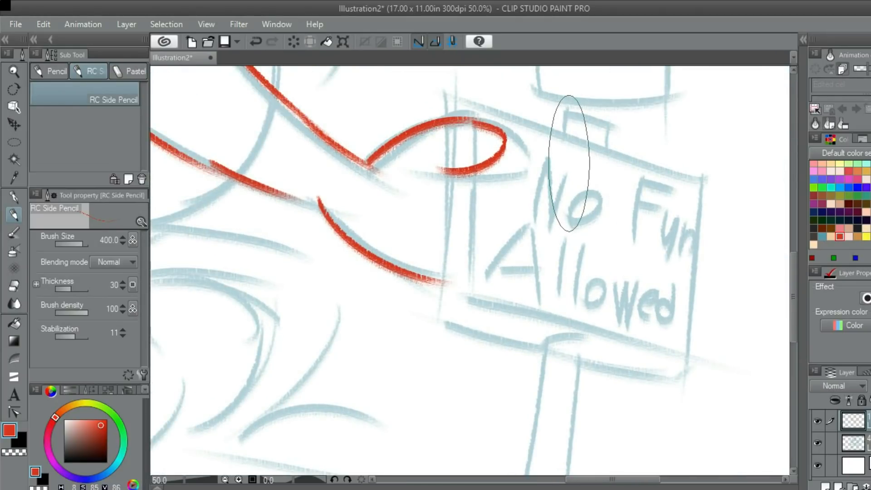
left_click_drag(454, 254, 504, 237)
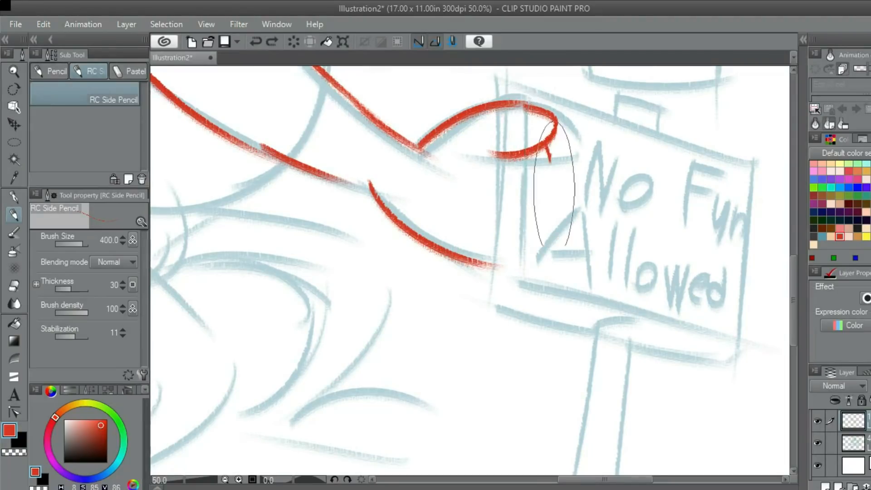
left_click_drag(504, 239, 497, 242)
scroll(476, 252, "down", 2)
- Trace in red the curled inner contour of the raised hand beside the block above the sign
left_click_drag(628, 128, 593, 140)
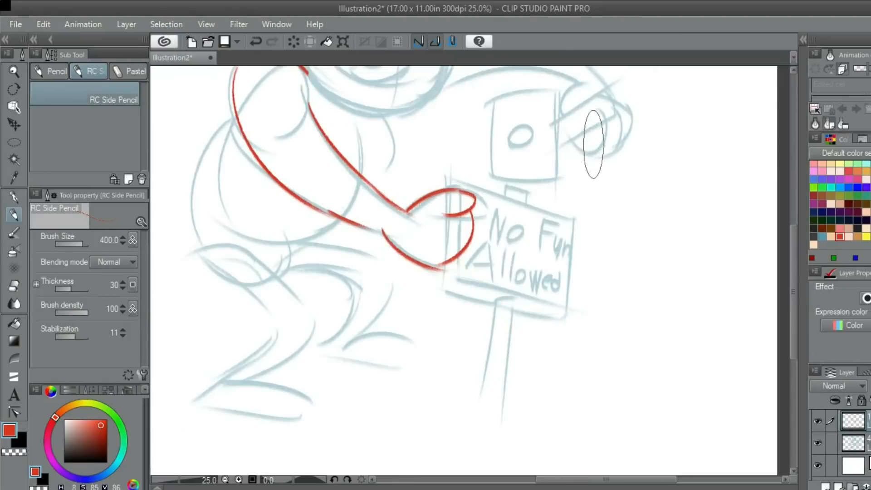
scroll(596, 138, "up", 2)
left_click_drag(591, 84, 549, 148)
scroll(549, 149, "up", 1)
mouse_move(534, 98)
left_mouse_down()
mouse_move(559, 132)
mouse_move(475, 183)
left_mouse_up()
left_click_drag(591, 193, 558, 132)
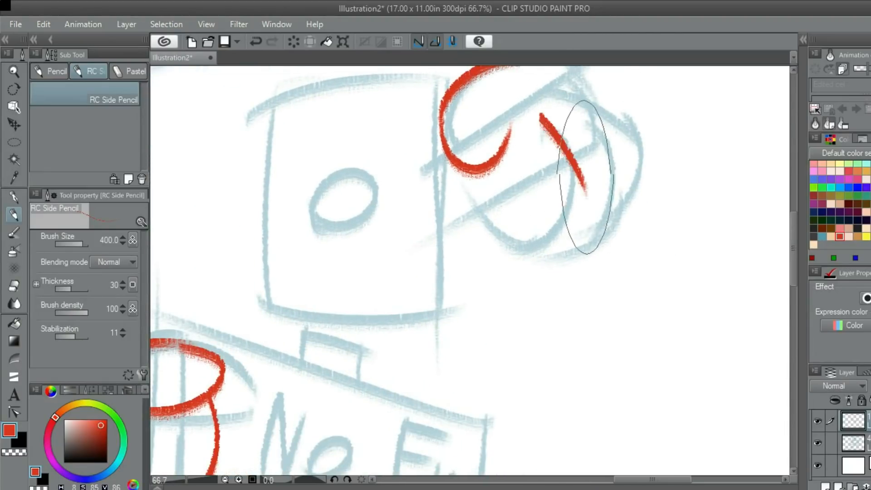
key("ctrl+z")
- Trace the raised hand's large outer curve, its small fingertip and the lower handle line running to the block
left_click_drag(585, 176, 551, 248)
mouse_move(541, 138)
left_mouse_down()
mouse_move(448, 277)
mouse_move(576, 194)
left_mouse_up()
mouse_move(585, 125)
left_mouse_down()
mouse_move(603, 151)
mouse_move(494, 213)
left_mouse_up()
key("ctrl+z")
key("ctrl+z")
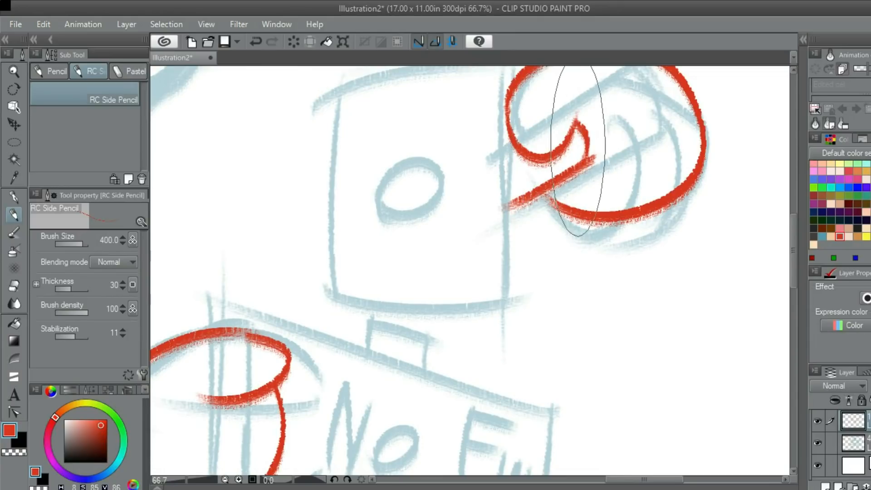
scroll(563, 143, "down", 3)
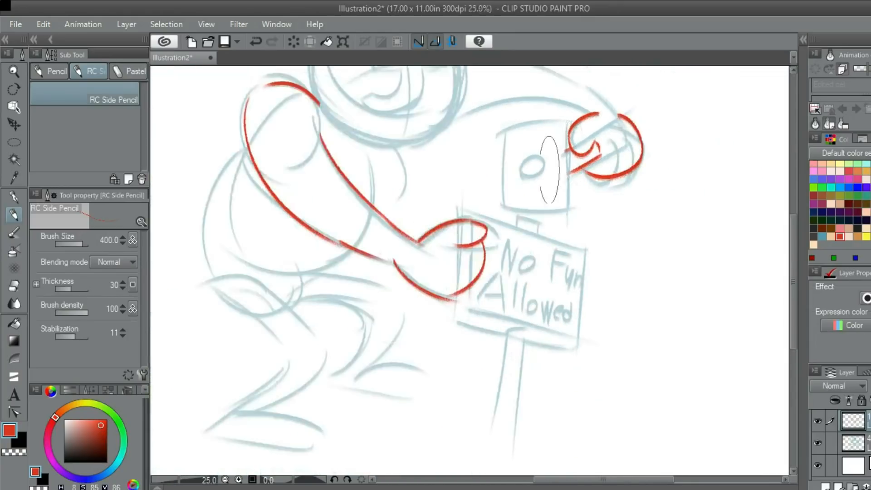
- Trace the left edge of the block above the sign in red and try a curved bottom edge
scroll(501, 141, "up", 2)
mouse_move(486, 113)
left_mouse_down()
mouse_move(501, 171)
mouse_move(461, 281)
mouse_move(475, 270)
mouse_move(625, 276)
left_mouse_up()
key("ctrl+z")
left_click_drag(467, 264, 642, 266)
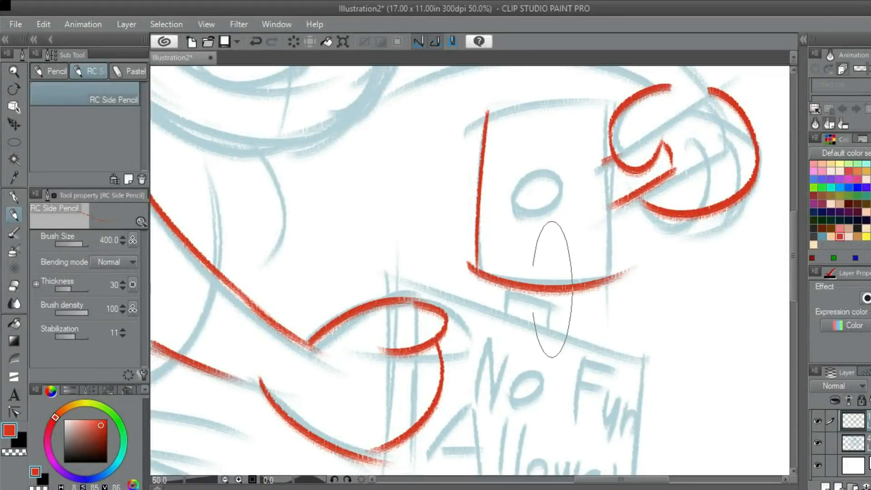
key("ctrl+z")
mouse_move(468, 264)
left_mouse_down()
mouse_move(480, 274)
mouse_move(598, 262)
left_mouse_up()
key("ctrl+z")
mouse_move(470, 267)
left_mouse_down()
mouse_move(496, 252)
mouse_move(569, 254)
left_mouse_up()
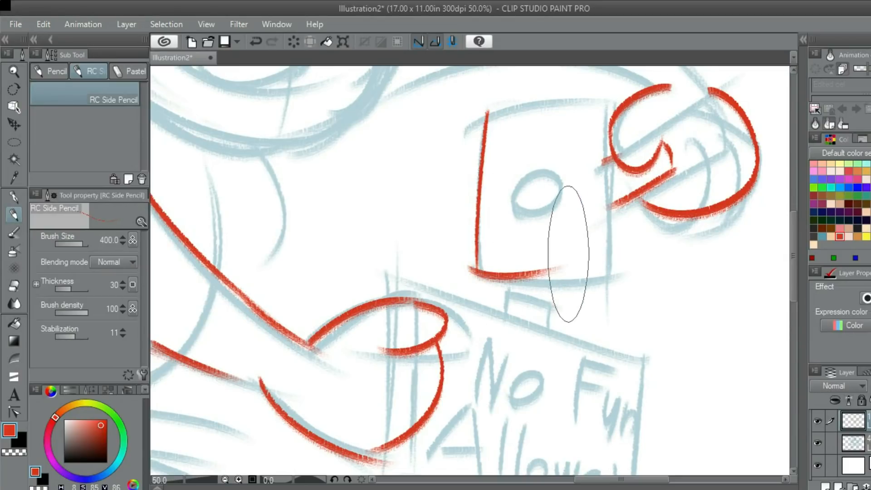
key("ctrl+z")
- Trace the top, right and curved bottom edges of the block in red
left_click_drag(490, 119, 590, 113)
key("ctrl+z")
left_click_drag(489, 119, 599, 117)
key("ctrl+z")
mouse_move(488, 113)
left_mouse_down()
mouse_move(622, 101)
mouse_move(606, 273)
left_mouse_up()
key("ctrl+z")
left_click_drag(616, 108, 599, 295)
scroll(598, 280, "down", 3)
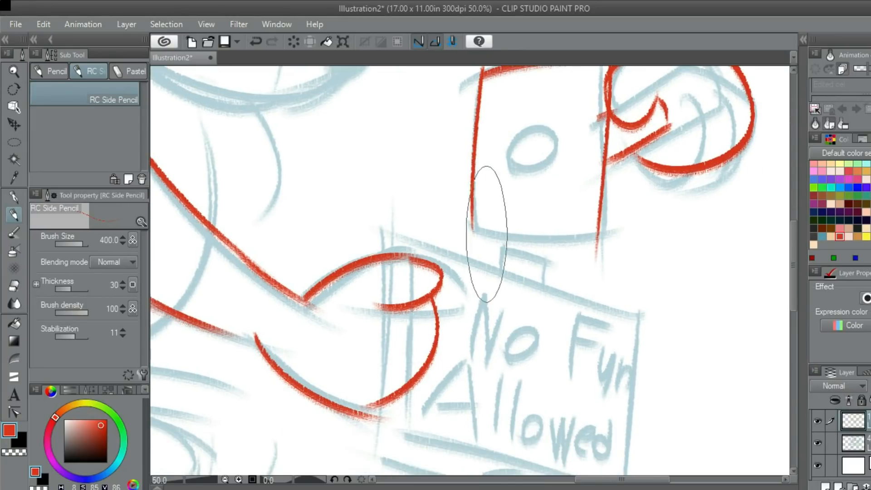
left_click_drag(472, 221, 607, 222)
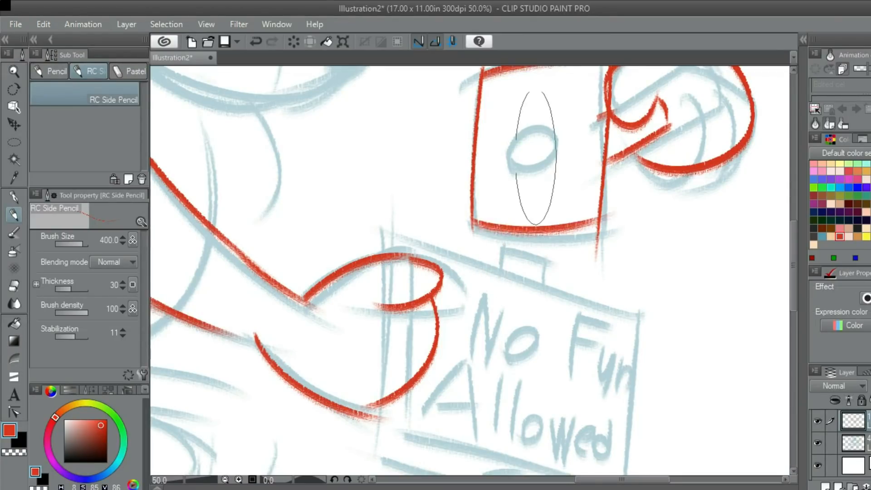
- Draw a thick red circle in the middle of the block
key("ctrl+z")
mouse_move(525, 136)
left_mouse_down()
mouse_move(546, 132)
mouse_move(521, 161)
mouse_move(531, 167)
left_mouse_up()
key("ctrl+z")
key("ctrl+z")
left_click_drag(515, 144, 535, 159)
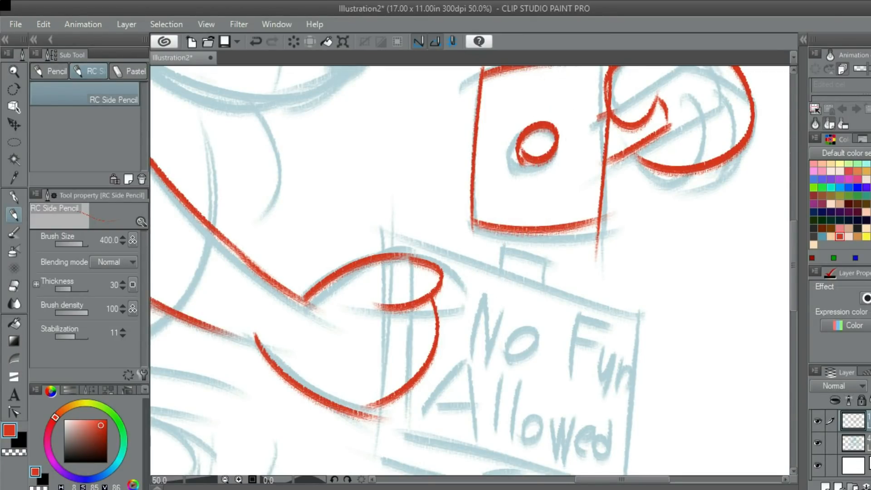
key("ctrl+z")
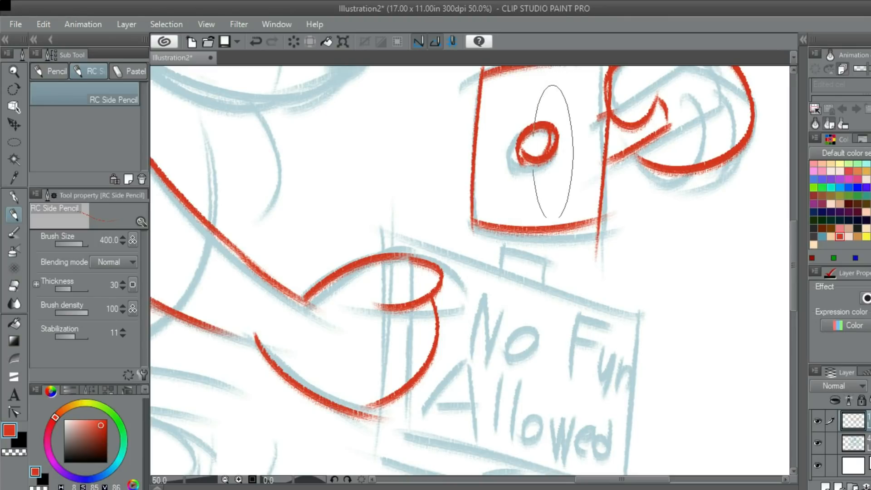
scroll(566, 135, "down", 2)
scroll(582, 152, "up", 2)
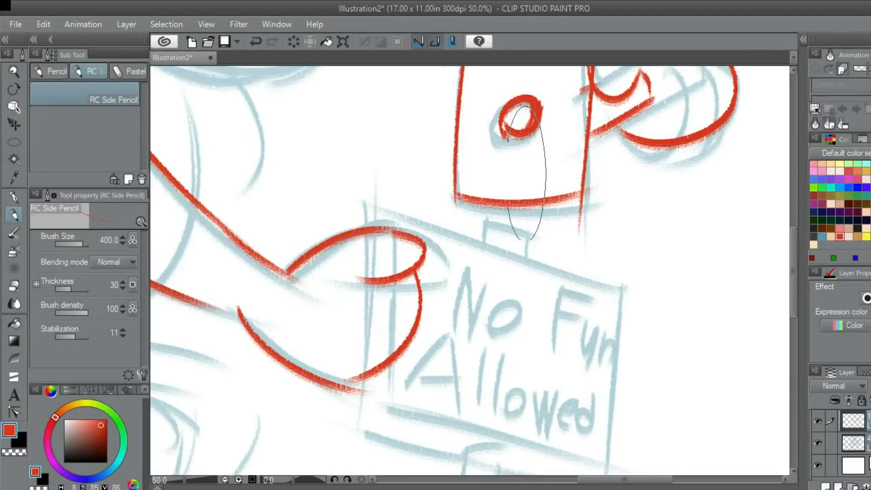
- Trace the raised arm's lower edge from head to hand in red and try curves for its upper edge
left_click_drag(522, 176, 555, 379)
mouse_move(402, 107)
left_mouse_down()
mouse_move(575, 113)
mouse_move(700, 232)
left_mouse_up()
key("ctrl+z")
left_click_drag(408, 91, 648, 151)
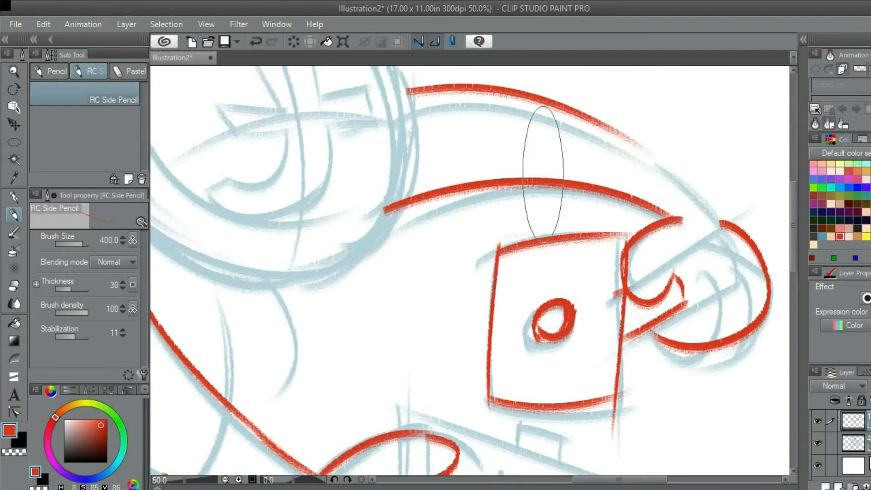
key("ctrl+z")
left_click_drag(405, 112, 640, 189)
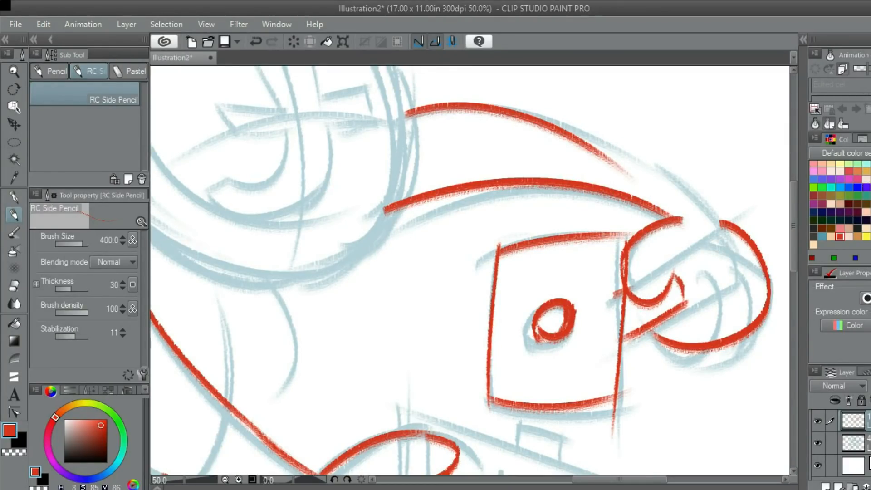
key("ctrl+z")
mouse_move(447, 117)
left_mouse_down()
mouse_move(410, 127)
mouse_move(481, 120)
left_mouse_up()
key("ctrl+z")
- Trace the raised arm's upper edge as one long red curve from the head to the hand
mouse_move(375, 114)
left_mouse_down()
mouse_move(685, 186)
mouse_move(699, 223)
mouse_move(655, 241)
left_mouse_up()
key("ctrl+z")
key("ctrl+z")
mouse_move(367, 123)
left_mouse_down()
mouse_move(623, 182)
mouse_move(506, 108)
mouse_move(619, 209)
left_mouse_up()
key("ctrl+z")
key("ctrl+z")
left_click_drag(377, 122, 663, 253)
key("ctrl+z")
left_click_drag(351, 135, 652, 269)
key("ctrl+z")
left_click_drag(381, 120, 657, 254)
key("ctrl+z")
left_click_drag(358, 136, 680, 345)
key("ctrl+z")
left_click_drag(390, 129, 696, 276)
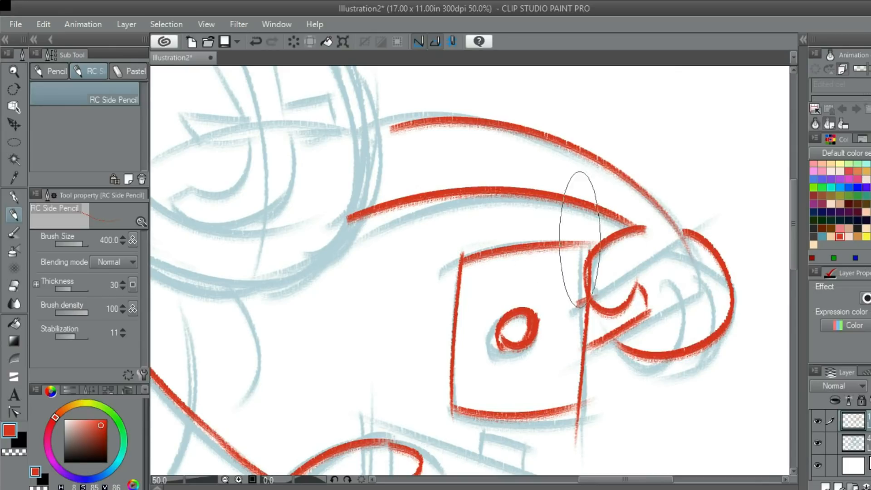
scroll(551, 220, "down", 4)
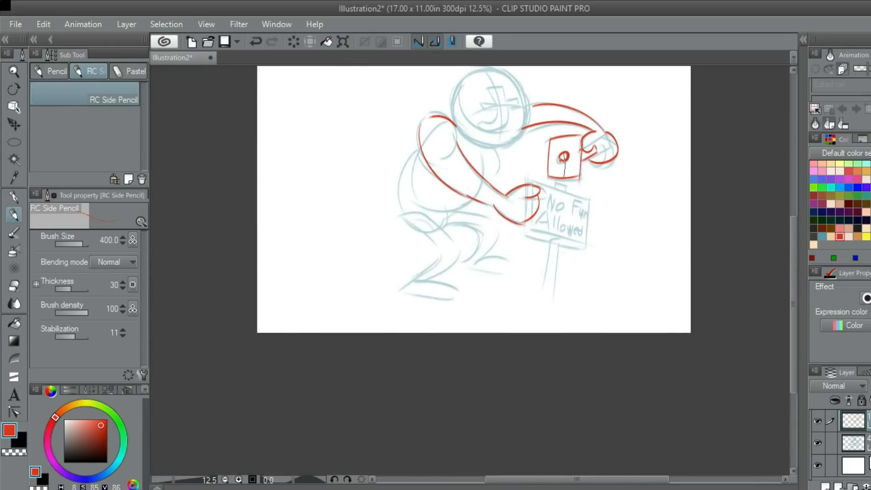
- Trace the character's rounded back and the short chest curve under the head in red
scroll(522, 195, "up", 4)
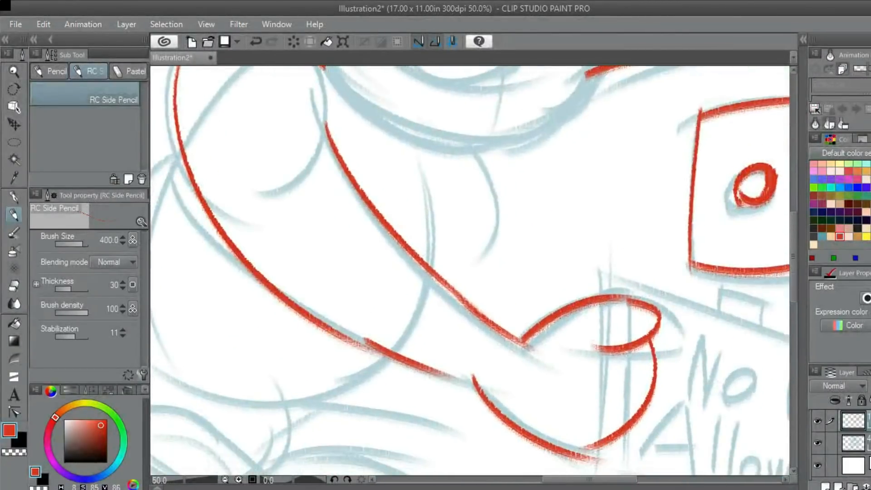
left_click_drag(430, 163, 522, 99)
left_click_drag(507, 252, 725, 295)
left_click_drag(487, 109, 413, 426)
scroll(469, 269, "down", 4)
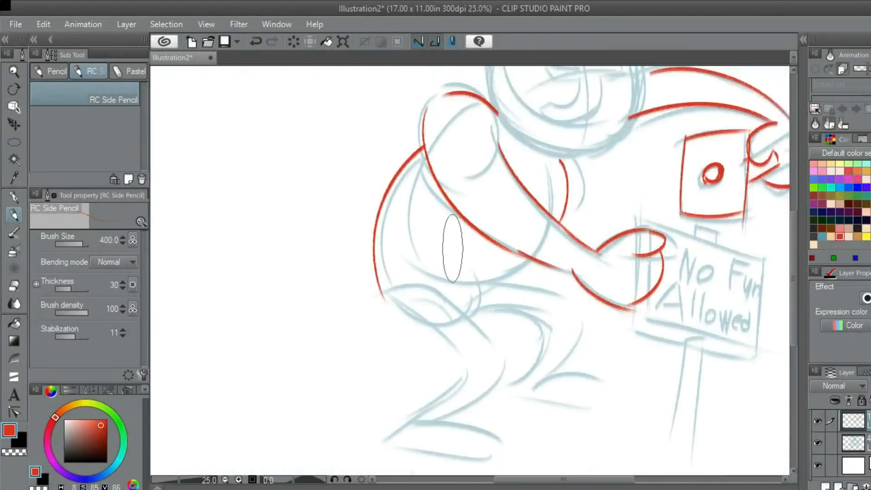
scroll(453, 272, "up", 4)
left_click_drag(372, 172, 526, 328)
key("ctrl+z")
mouse_move(474, 160)
left_mouse_down()
mouse_move(581, 265)
mouse_move(503, 159)
mouse_move(416, 111)
left_mouse_up()
key("ctrl+z")
left_click_drag(313, 134, 453, 290)
key("ctrl+z")
left_click_drag(339, 146, 502, 272)
key("ctrl+z")
left_click_drag(350, 156, 490, 317)
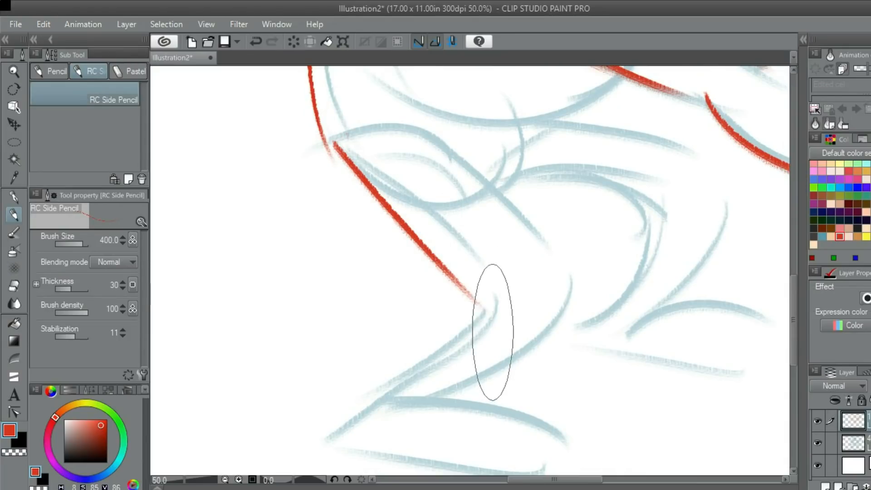
key("ctrl+z")
mouse_move(550, 277)
left_mouse_down()
mouse_move(515, 181)
mouse_move(394, 276)
left_mouse_up()
key("ctrl+z")
left_click_drag(530, 164, 397, 289)
mouse_move(445, 205)
left_mouse_down()
mouse_move(528, 169)
mouse_move(535, 282)
left_mouse_up()
key("ctrl+z")
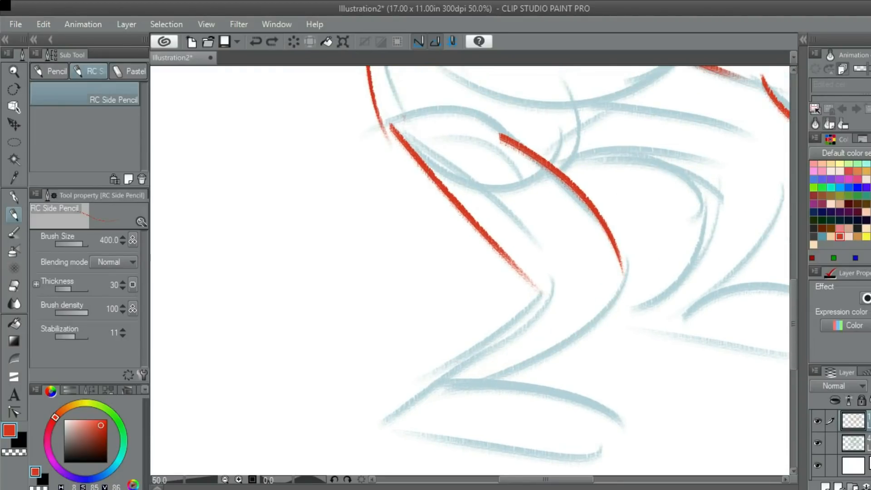
key("ctrl+z")
- Trace in red the back edge of the rear leg from the hip through the bent knee to the heel
key("ctrl+z")
left_click_drag(391, 127, 494, 222)
key("ctrl+z")
left_click_drag(406, 146, 542, 257)
key("ctrl+z")
mouse_move(395, 132)
left_mouse_down()
mouse_move(554, 292)
mouse_move(509, 350)
mouse_move(395, 376)
left_mouse_up()
- Trace in red the front edge of the rear leg, curving from the thigh down to the ankle
key("ctrl+z")
mouse_move(540, 257)
left_mouse_down()
mouse_move(498, 327)
mouse_move(388, 408)
left_mouse_up()
left_click_drag(499, 236, 427, 254)
left_click_drag(449, 130, 539, 254)
key("ctrl+z")
mouse_move(461, 176)
left_mouse_down()
mouse_move(493, 353)
mouse_move(407, 380)
left_mouse_up()
key("ctrl+z")
mouse_move(455, 145)
left_mouse_down()
mouse_move(554, 310)
mouse_move(415, 385)
mouse_move(561, 229)
mouse_move(459, 385)
mouse_move(522, 332)
mouse_move(410, 395)
left_mouse_up()
- Trace in red both curved edges of the other bent leg, from the thigh to the ankle
key("ctrl+z")
key("ctrl+z")
mouse_move(510, 245)
left_mouse_down()
mouse_move(413, 296)
mouse_move(362, 294)
left_mouse_up()
mouse_move(357, 235)
left_mouse_down()
mouse_move(498, 261)
mouse_move(427, 368)
left_mouse_up()
left_click_drag(372, 162, 496, 166)
key("ctrl+z")
mouse_move(391, 172)
left_mouse_down()
mouse_move(557, 239)
mouse_move(493, 363)
mouse_move(481, 206)
left_mouse_up()
- Trace the arched tops and flat soles of both feet in red
key("ctrl+z")
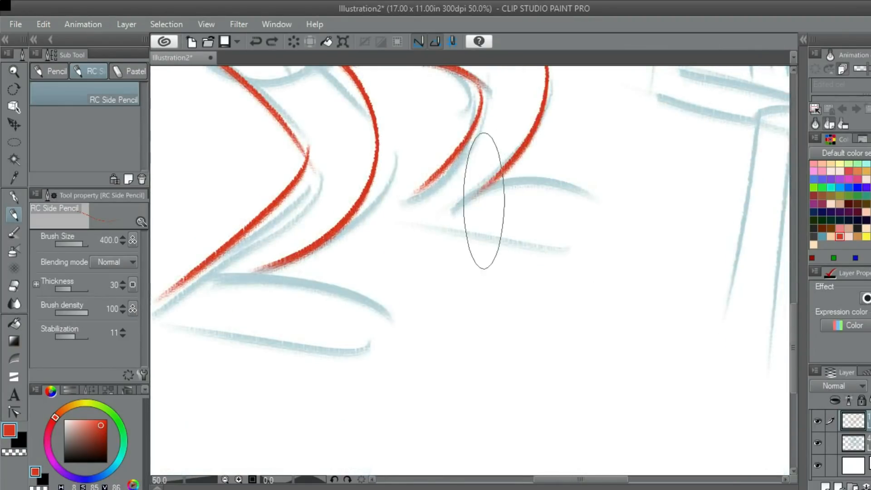
mouse_move(605, 198)
left_mouse_down()
mouse_move(614, 218)
mouse_move(476, 229)
mouse_move(626, 218)
mouse_move(441, 219)
left_mouse_up()
key("ctrl+z")
mouse_move(254, 286)
left_mouse_down()
mouse_move(439, 237)
mouse_move(462, 201)
mouse_move(428, 203)
mouse_move(598, 237)
left_mouse_up()
left_click_drag(614, 269, 352, 246)
scroll(442, 265, "down", 6)
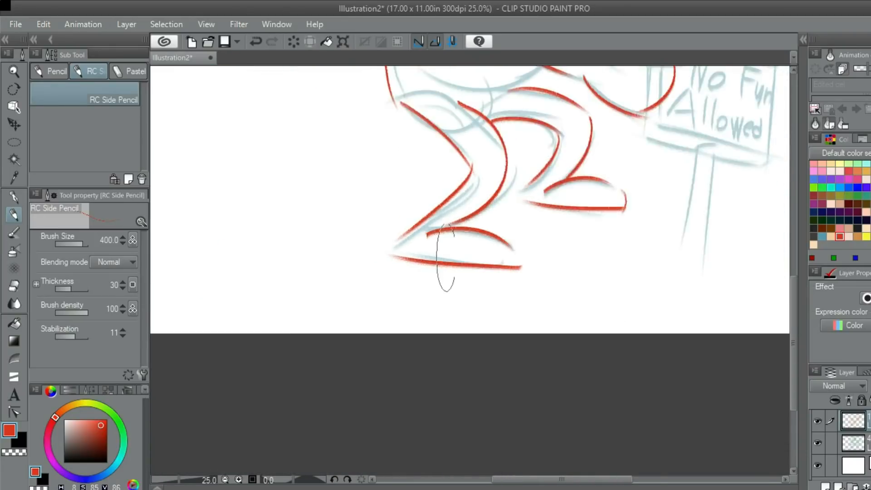
scroll(487, 232, "up", 6)
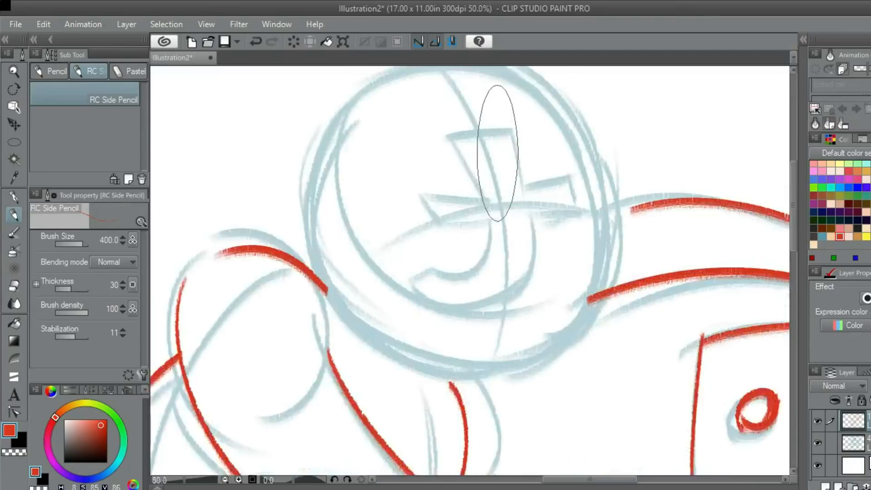
- Trace in red the pointed left arm of the face emblem and the slanted edge rising from it
scroll(466, 178, "up", 1)
left_click_drag(409, 257, 459, 196)
scroll(455, 199, "down", 1)
left_click_drag(457, 241, 435, 188)
key("ctrl+z")
mouse_move(457, 221)
left_mouse_down()
mouse_move(432, 171)
mouse_move(509, 179)
mouse_move(484, 111)
mouse_move(540, 117)
left_mouse_up()
key("ctrl+z")
key("ctrl+z")
- Trace in red the emblem's top edge and the stepped outline of its right arm
mouse_move(497, 146)
left_mouse_down()
mouse_move(517, 192)
mouse_move(564, 132)
left_mouse_up()
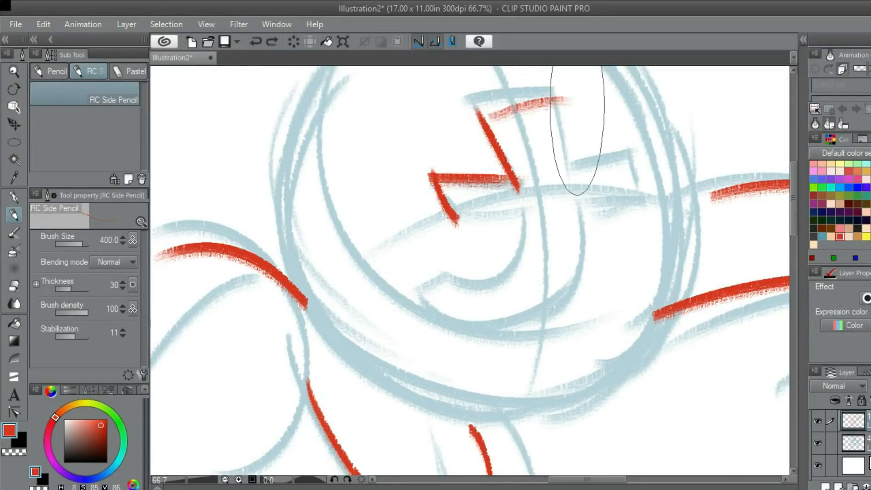
key("ctrl+z")
mouse_move(483, 119)
left_mouse_down()
mouse_move(567, 117)
mouse_move(565, 171)
mouse_move(641, 150)
mouse_move(640, 207)
mouse_move(584, 207)
left_mouse_up()
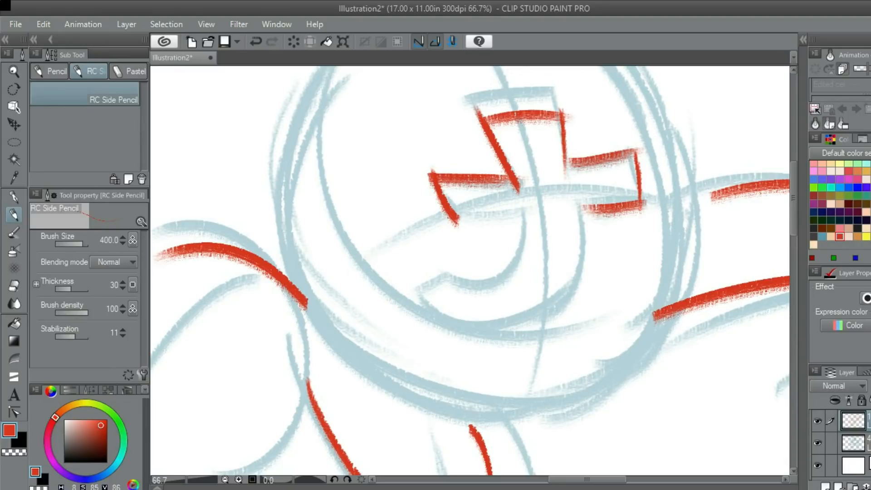
- Trace in red the underside of the emblem's left arm and the inner curve of the hook down to its tip
scroll(441, 194, "down", 1)
mouse_move(461, 195)
left_mouse_down()
mouse_move(542, 210)
mouse_move(534, 212)
mouse_move(526, 184)
mouse_move(500, 207)
mouse_move(539, 192)
mouse_move(495, 250)
left_mouse_up()
key("ctrl+z")
left_click_drag(528, 189, 429, 275)
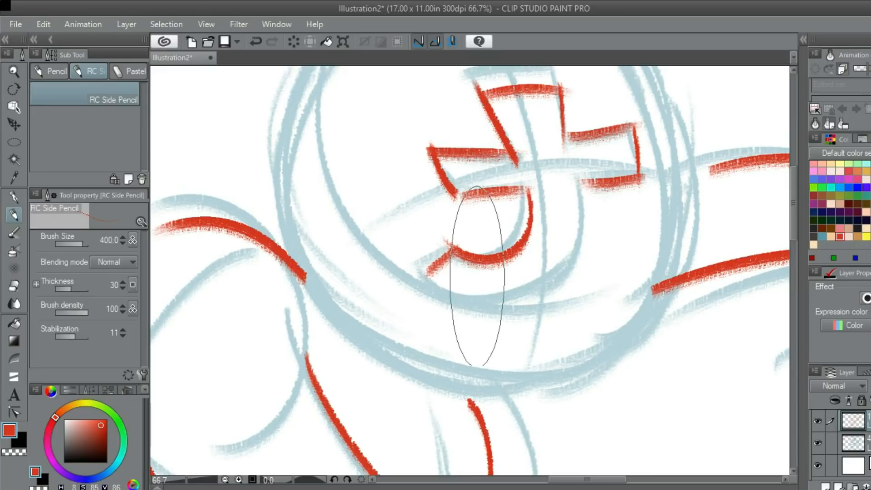
- Trace in red the outer curve of the emblem's hook, from its tip up to the right arm
scroll(476, 276, "down", 2)
mouse_move(426, 241)
left_mouse_down()
mouse_move(435, 249)
mouse_move(569, 231)
left_mouse_up()
key("ctrl+z")
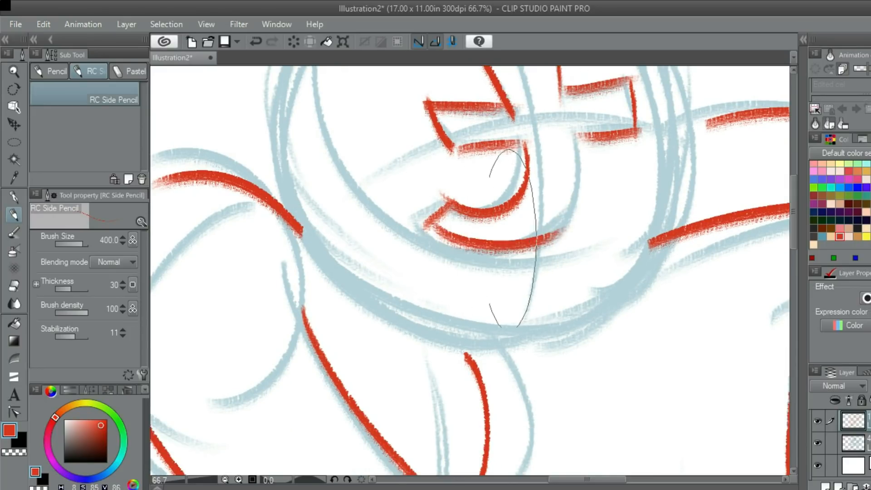
key("ctrl+z")
mouse_move(432, 231)
left_mouse_down()
mouse_move(587, 174)
mouse_move(571, 158)
mouse_move(581, 186)
mouse_move(583, 136)
left_mouse_up()
key("ctrl+z")
scroll(573, 156, "down", 1)
scroll(575, 158, "down", 4)
scroll(571, 147, "up", 3)
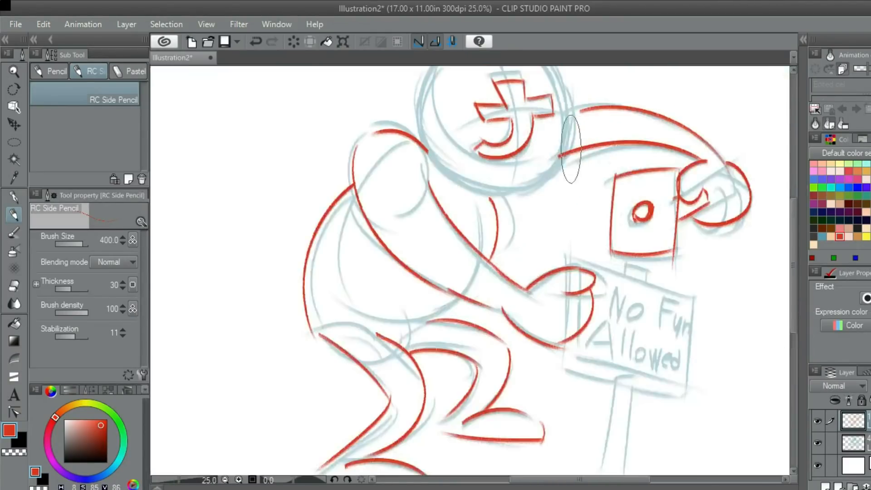
left_click_drag(498, 217, 528, 265)
left_click_drag(459, 232, 465, 241)
key("ctrl+z")
left_click_drag(430, 101, 442, 133)
mouse_move(513, 295)
left_mouse_down()
mouse_move(494, 285)
mouse_move(461, 147)
left_mouse_up()
key("ctrl+z")
mouse_move(529, 283)
left_mouse_down()
mouse_move(487, 277)
mouse_move(507, 93)
mouse_move(494, 81)
left_mouse_up()
key("ctrl+z")
left_click_drag(539, 299, 492, 121)
key("ctrl+z")
left_click_drag(548, 294, 410, 136)
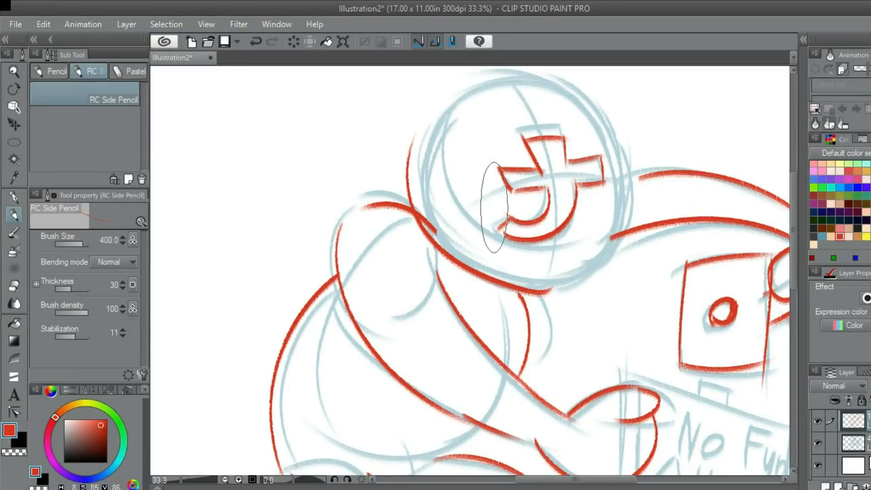
key("ctrl+z")
- Trace in red the head circle from its base above the neck, up the left side and across the crown
left_click_drag(549, 294, 449, 111)
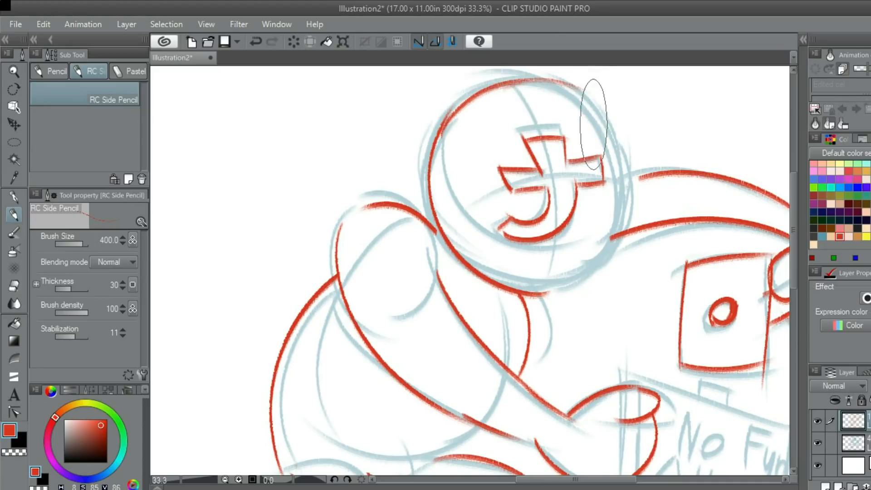
left_click_drag(571, 93, 618, 160)
key("ctrl+z")
mouse_move(534, 81)
left_mouse_down()
mouse_move(593, 127)
mouse_move(605, 244)
mouse_move(578, 262)
mouse_move(632, 188)
mouse_move(581, 259)
left_mouse_up()
key("ctrl+z")
key("ctrl+z")
key("ctrl+z")
left_click_drag(540, 81, 630, 187)
key("ctrl+z")
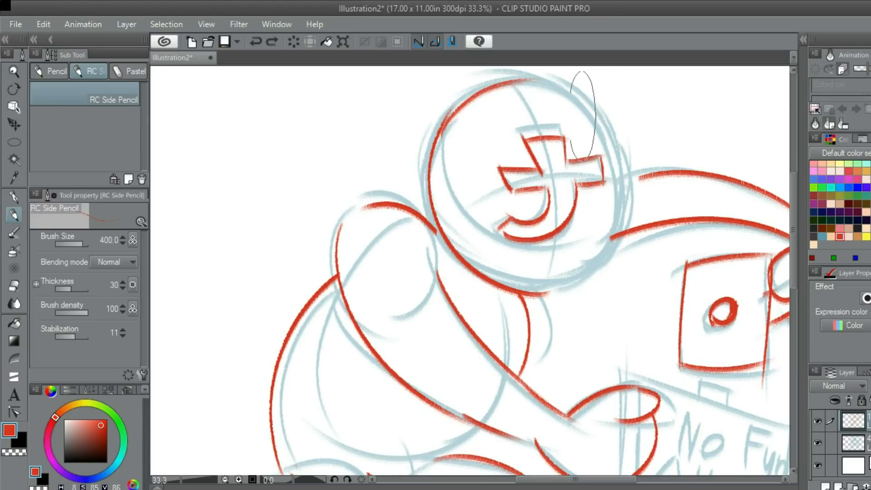
key("ctrl+z")
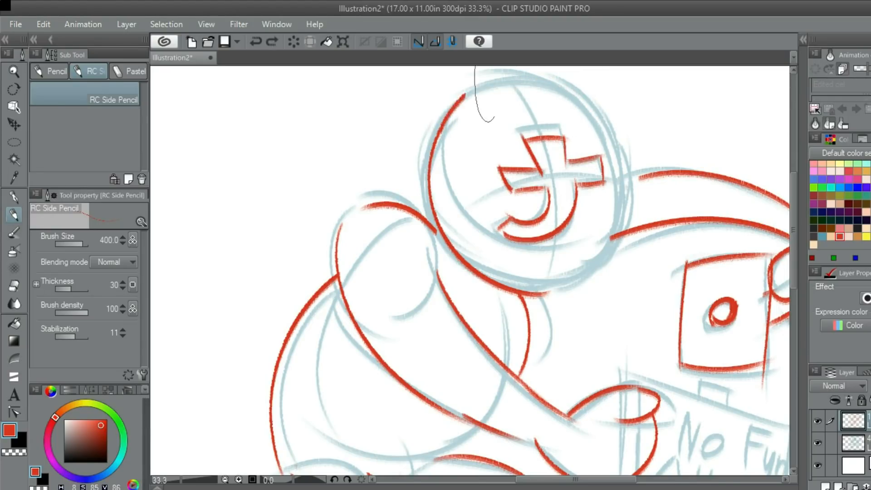
left_click_drag(440, 119, 540, 123)
left_click_drag(579, 91, 551, 286)
key("ctrl+z")
mouse_move(580, 89)
left_mouse_down()
mouse_move(597, 262)
mouse_move(530, 285)
left_mouse_up()
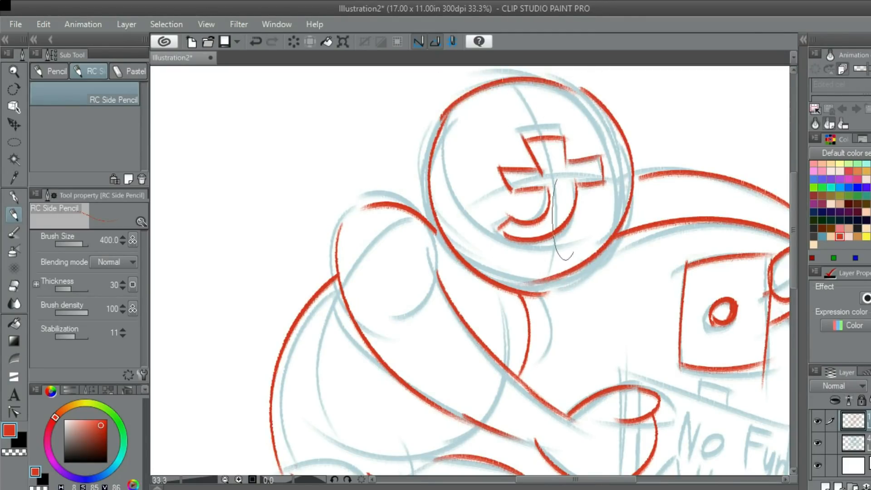
key("ctrl+z")
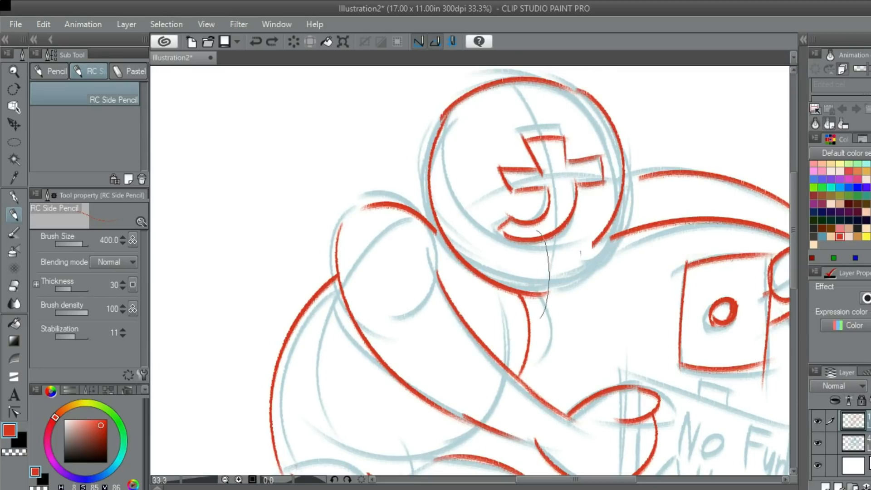
key("ctrl+z")
mouse_move(576, 90)
left_mouse_down()
mouse_move(633, 173)
mouse_move(567, 288)
left_mouse_up()
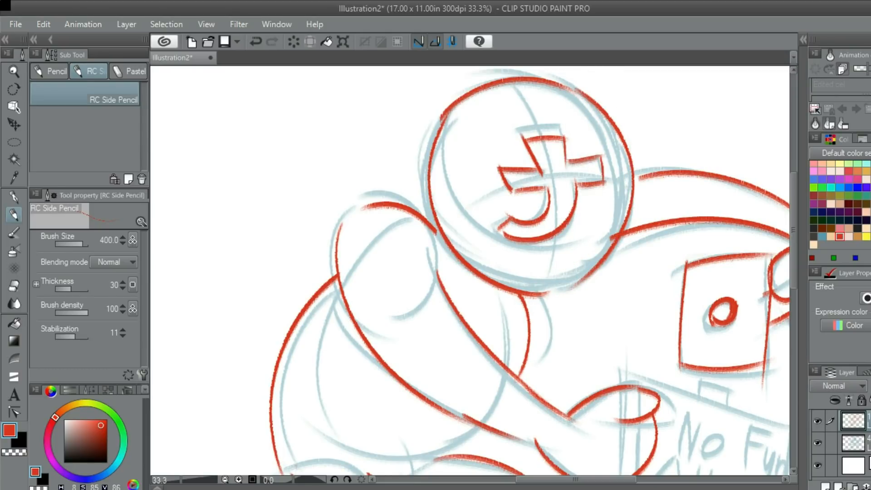
left_click_drag(603, 109, 542, 278)
left_click_drag(582, 91, 535, 285)
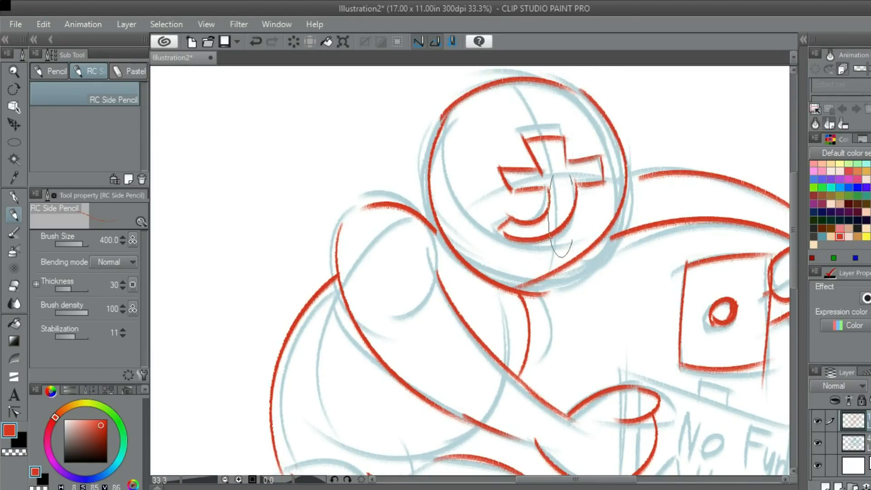
left_click_drag(576, 89, 522, 282)
key("ctrl+z")
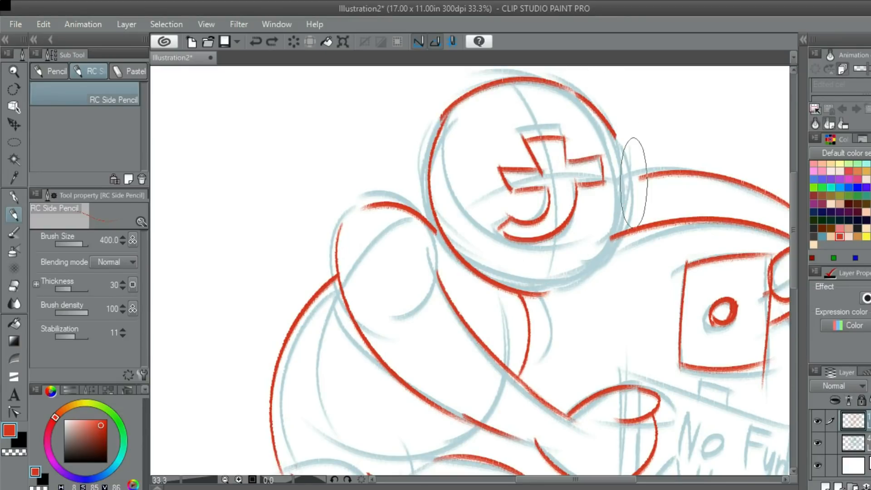
left_click_drag(585, 89, 523, 279)
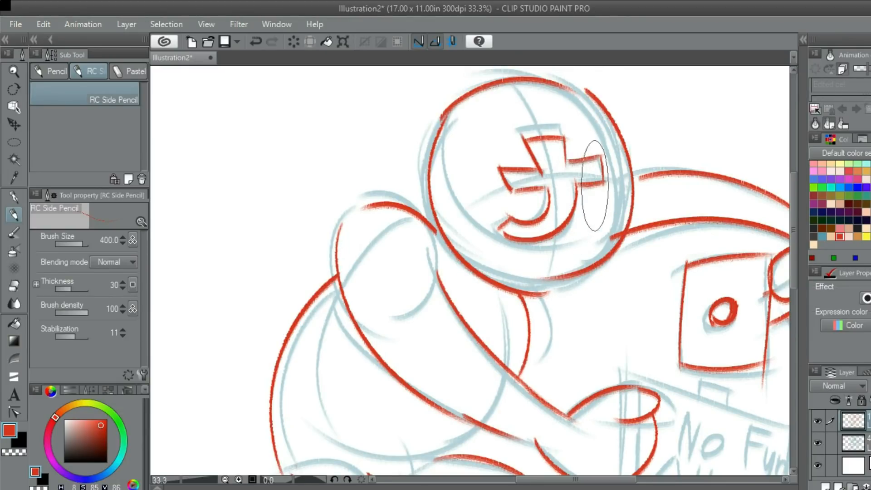
key("ctrl+z")
- Trace in red the right side of the head circle, from the crown past the raised arm to the base
left_click_drag(582, 93, 545, 286)
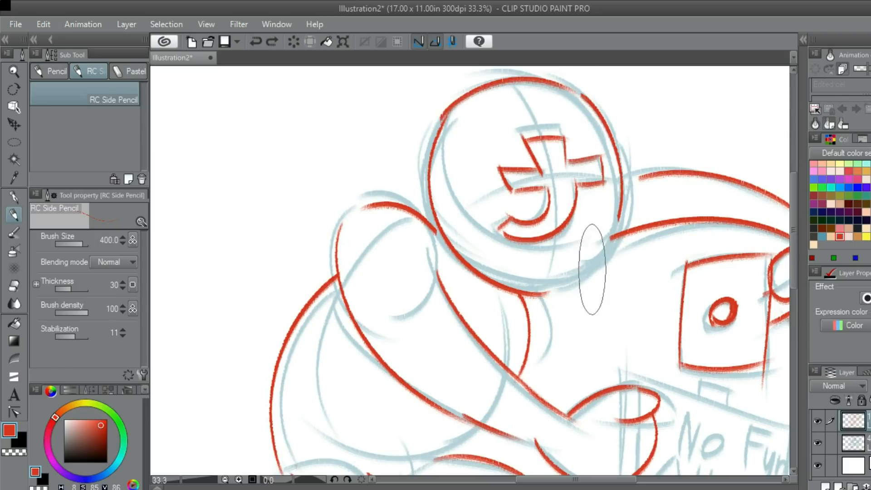
left_click_drag(592, 269, 527, 293)
key("b")
scroll(601, 202, "down", 3)
scroll(640, 393, "up", 2)
scroll(524, 269, "down", 2)
scroll(564, 191, "down", 2)
scroll(563, 177, "up", 6)
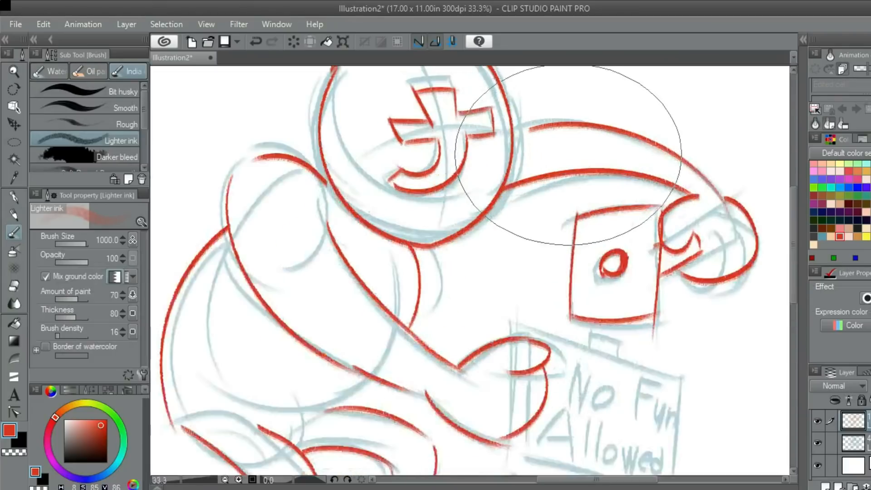
key("p")
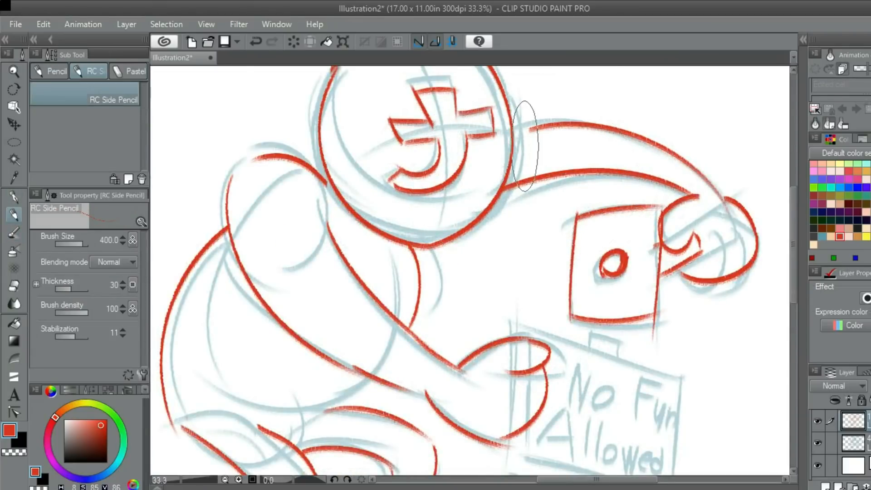
scroll(526, 181, "up", 2)
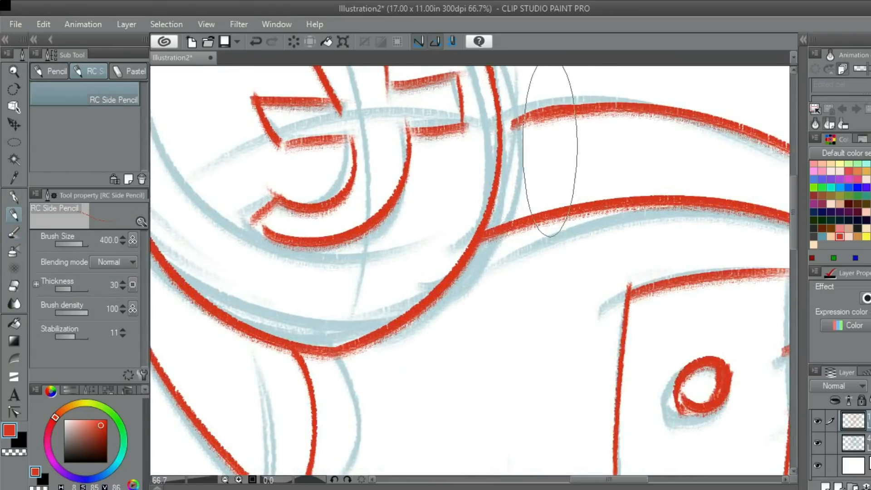
scroll(562, 138, "down", 2)
scroll(549, 136, "up", 2)
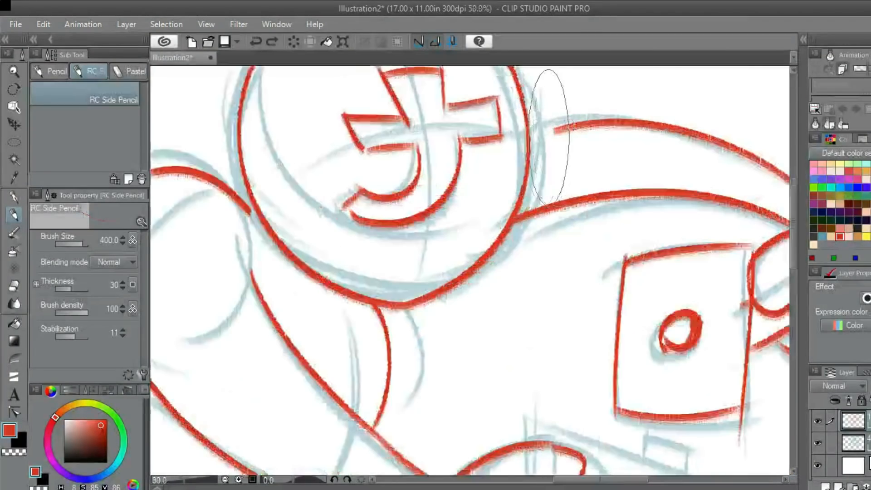